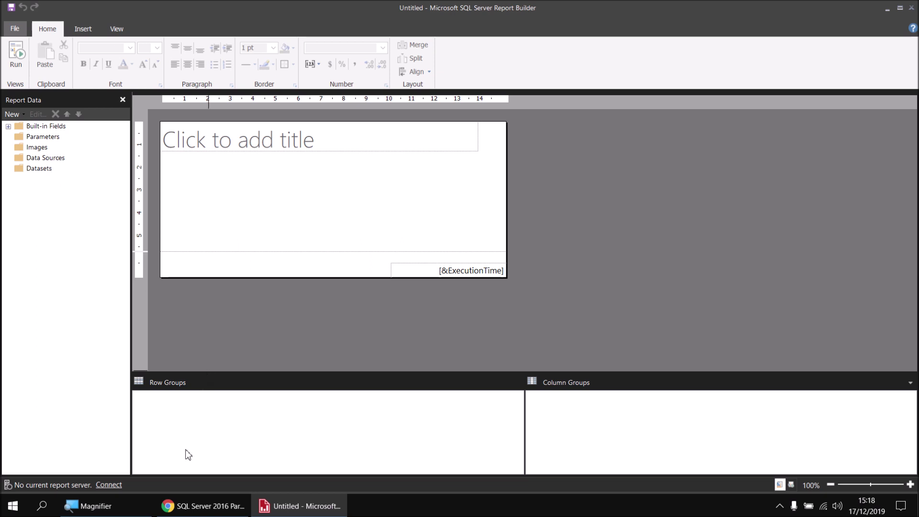
- Check the SQL Server 2016 Part 8 video page in Chrome and return to Report Builder
click(196, 508)
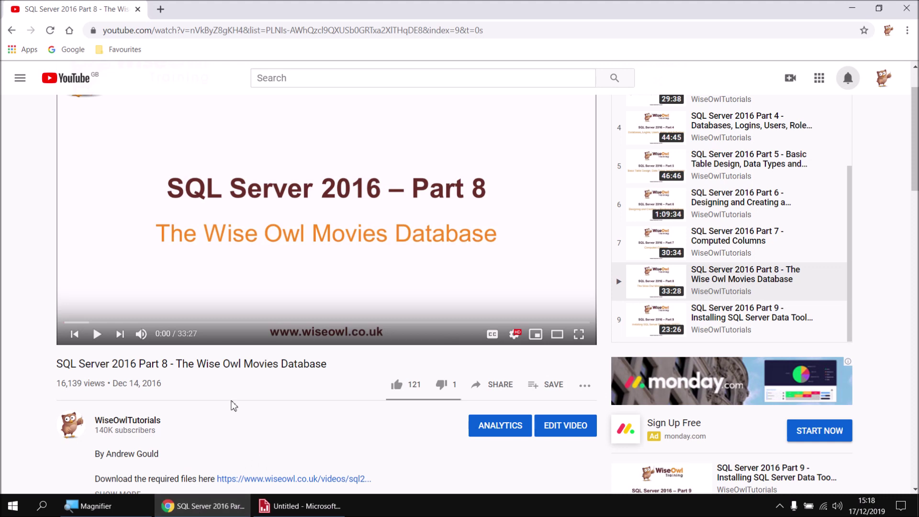
click(299, 506)
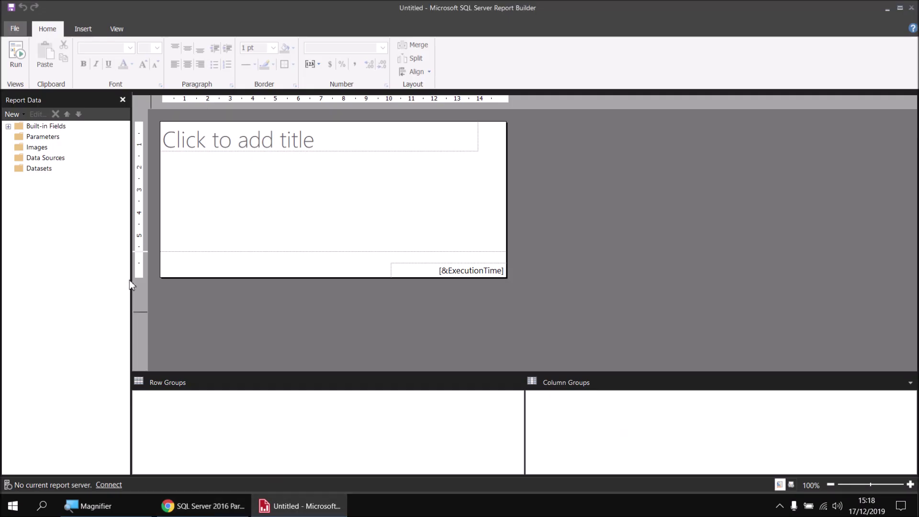
- Add a data source named Movies that uses a connection embedded in the report
right_click(59, 160)
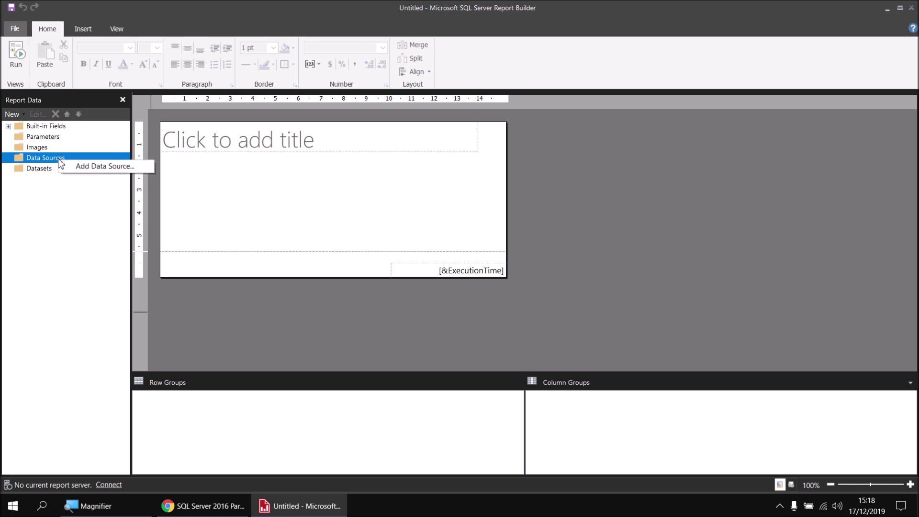
click(77, 166)
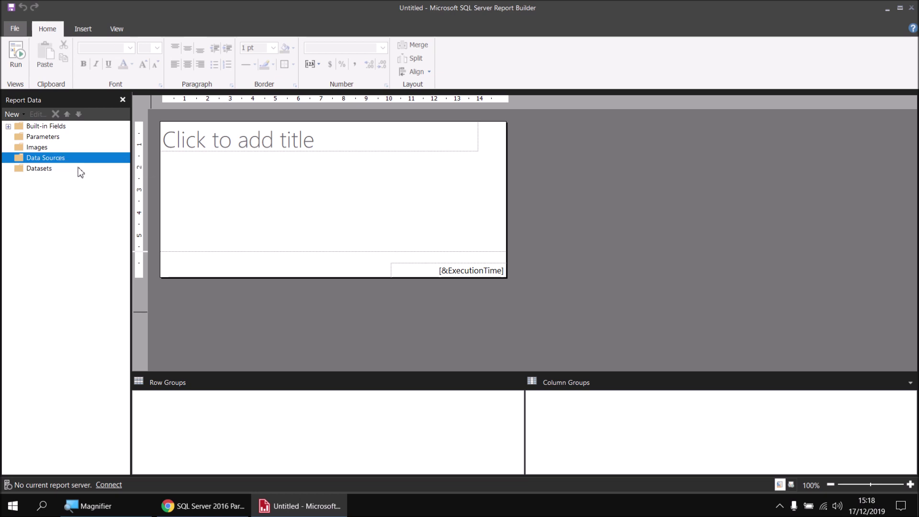
double_click(371, 125)
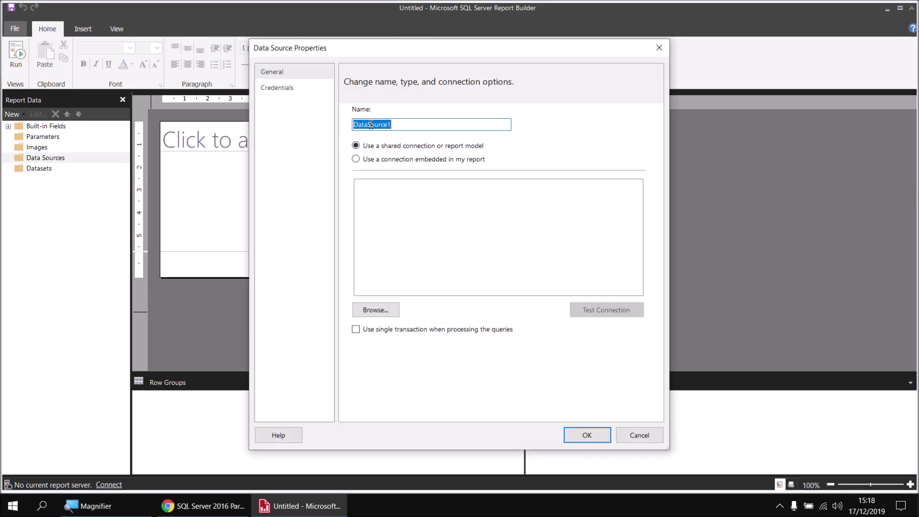
text(Movies)
click(401, 160)
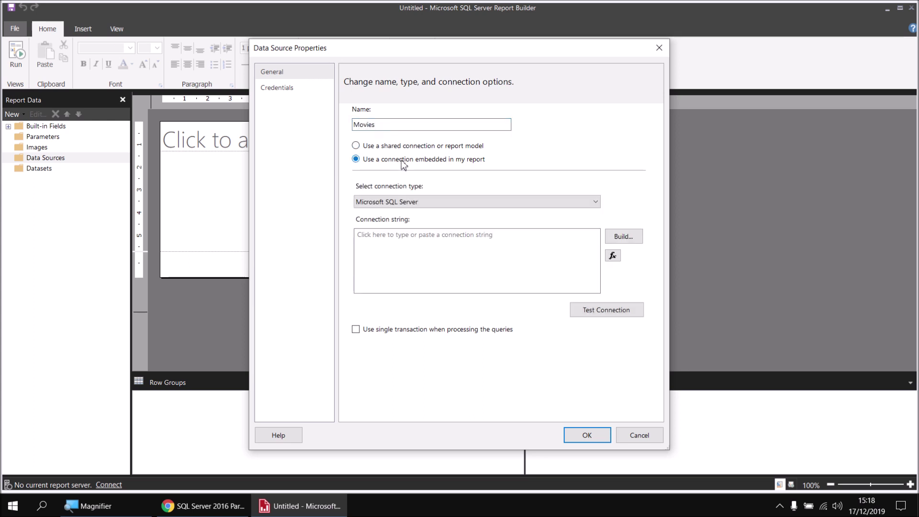
- Build the data source's connection to the Movies database on server .\sql2017 and save the data source
click(624, 236)
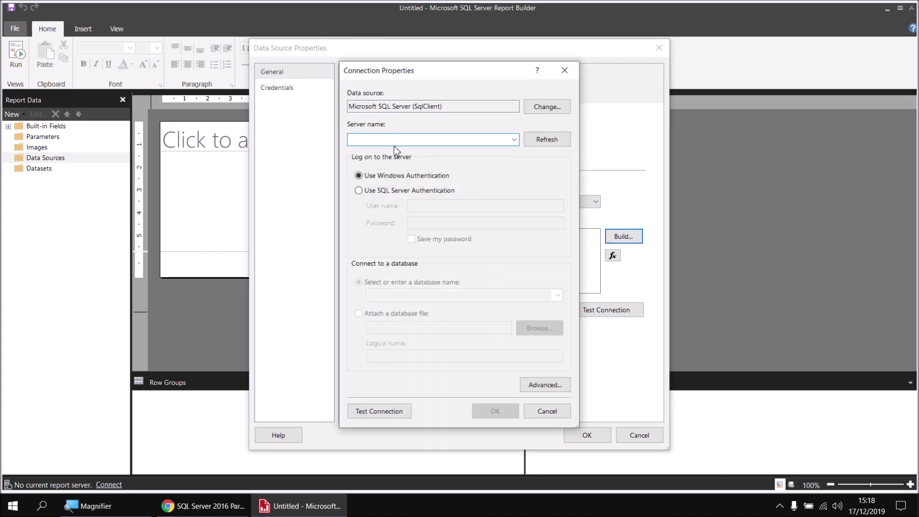
text(.\sql2017)
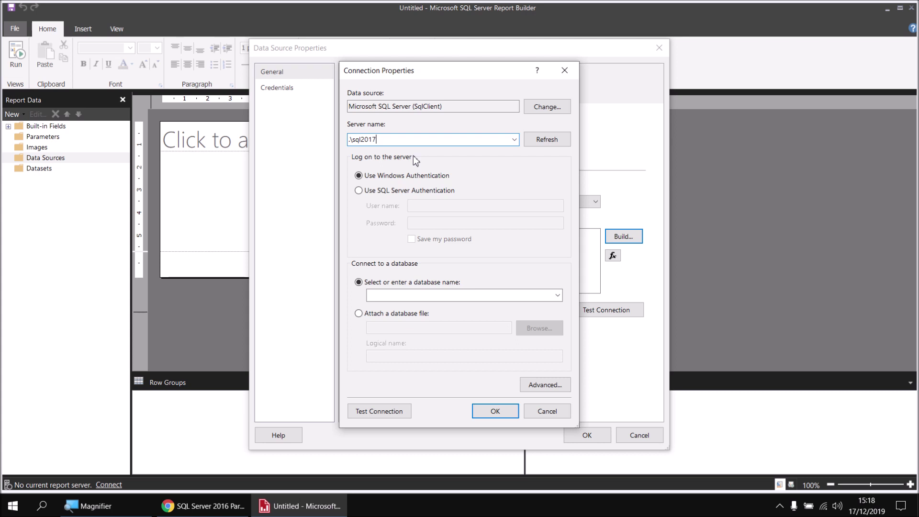
click(558, 295)
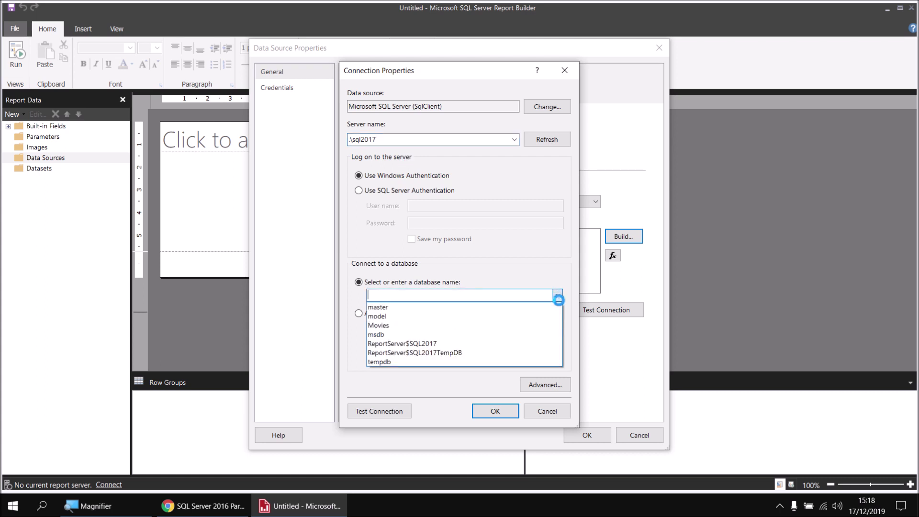
click(390, 326)
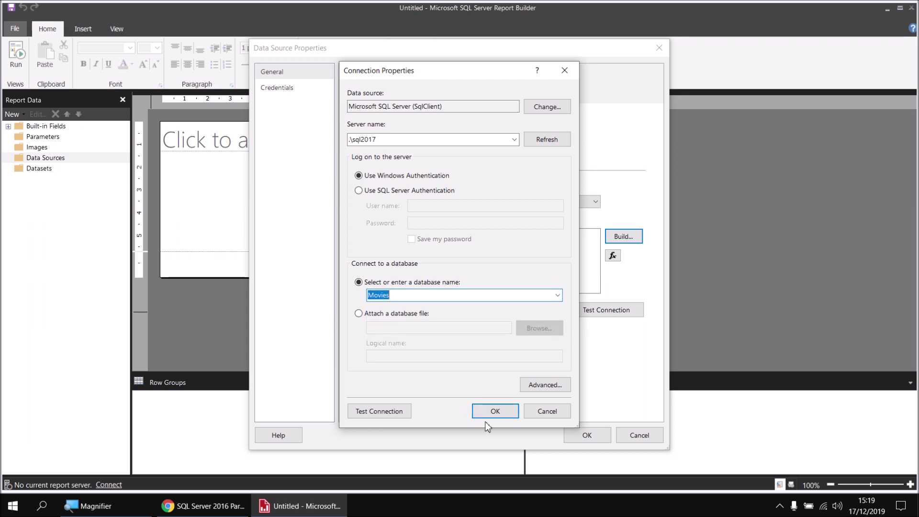
click(495, 412)
click(586, 435)
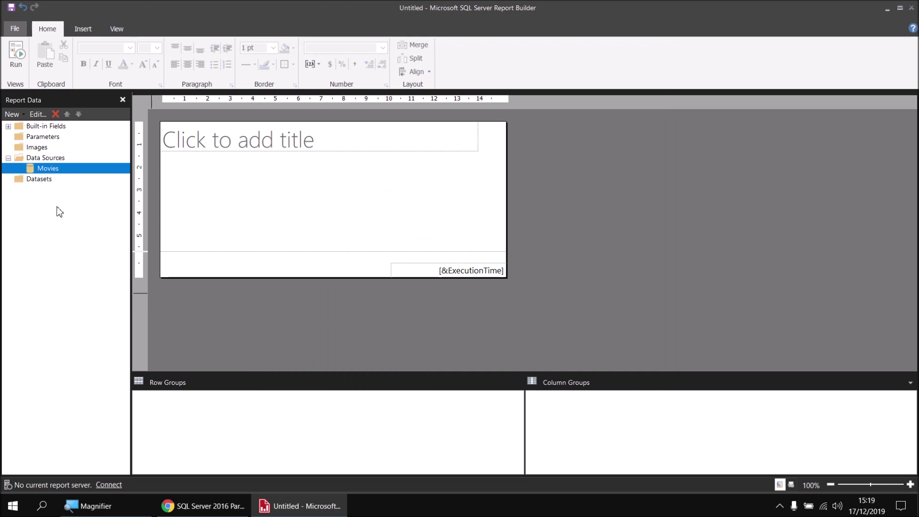
- Add a dataset named Films based on the Movies data source
right_click(56, 174)
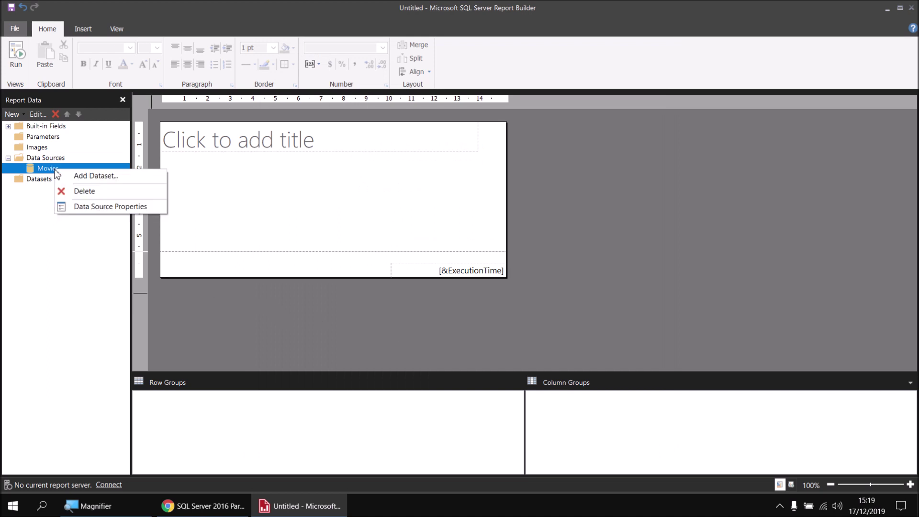
click(78, 176)
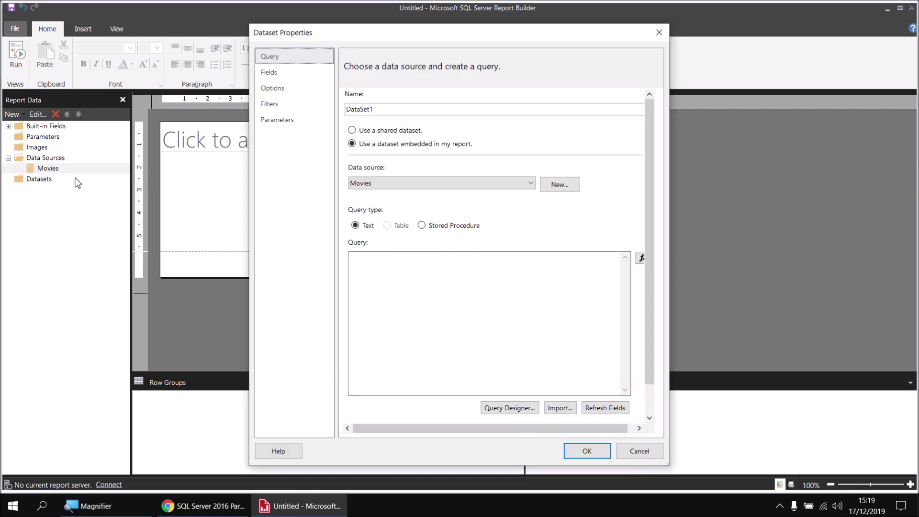
double_click(355, 109)
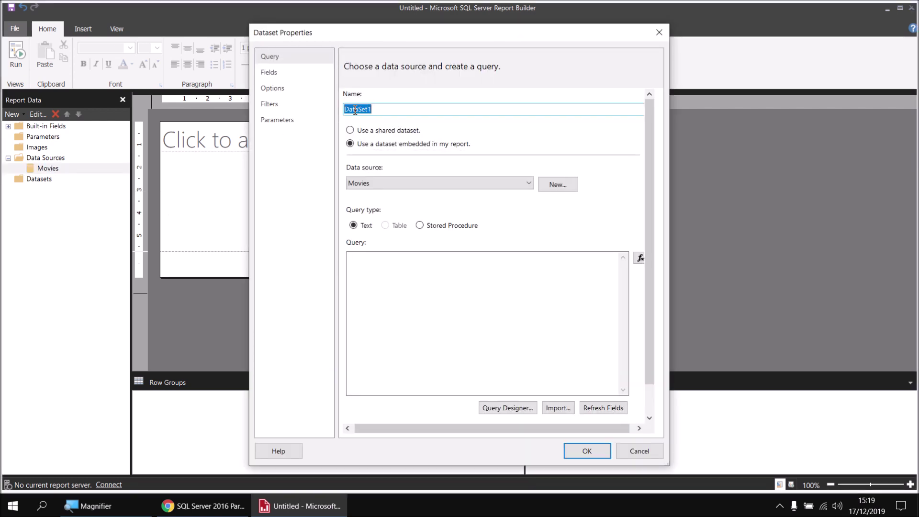
text(Filmss)
- Design the dataset's query with the Title, BoxOfficeDollars and OscarWins fields of the Film table and save the dataset
click(493, 408)
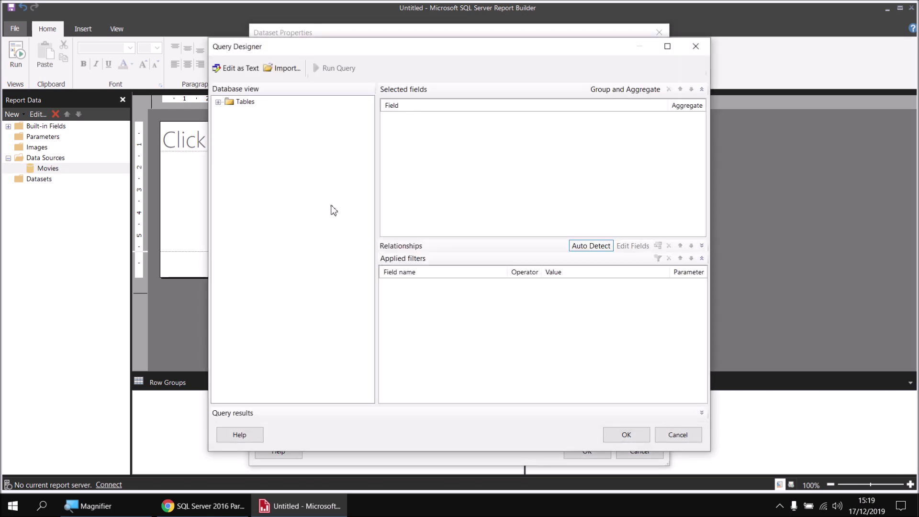
click(218, 102)
click(229, 154)
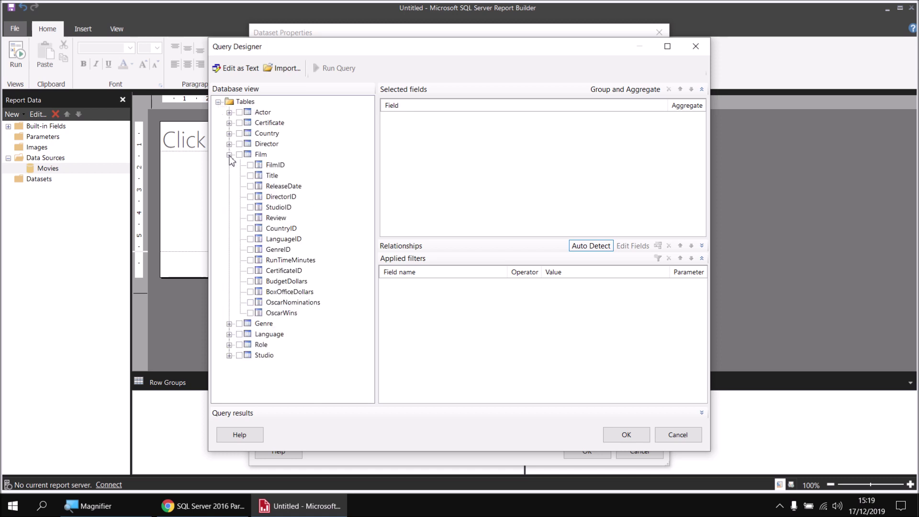
click(249, 176)
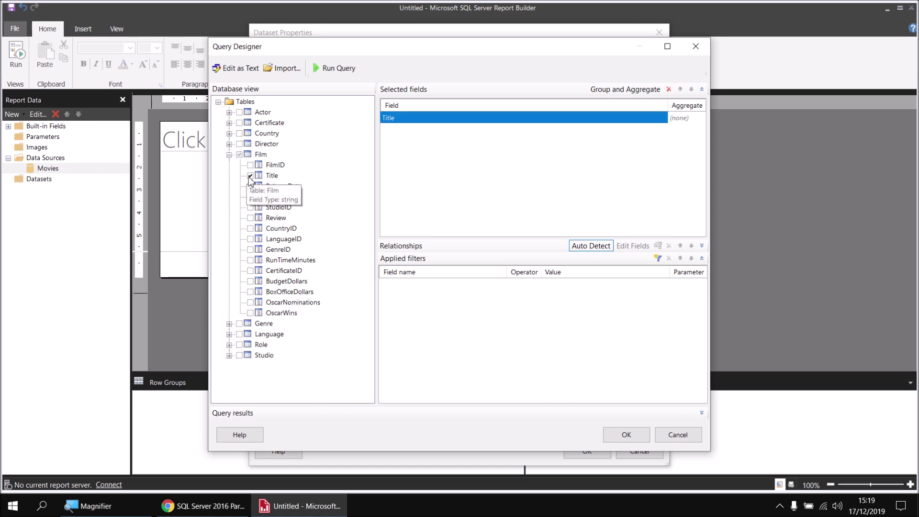
click(250, 292)
click(250, 313)
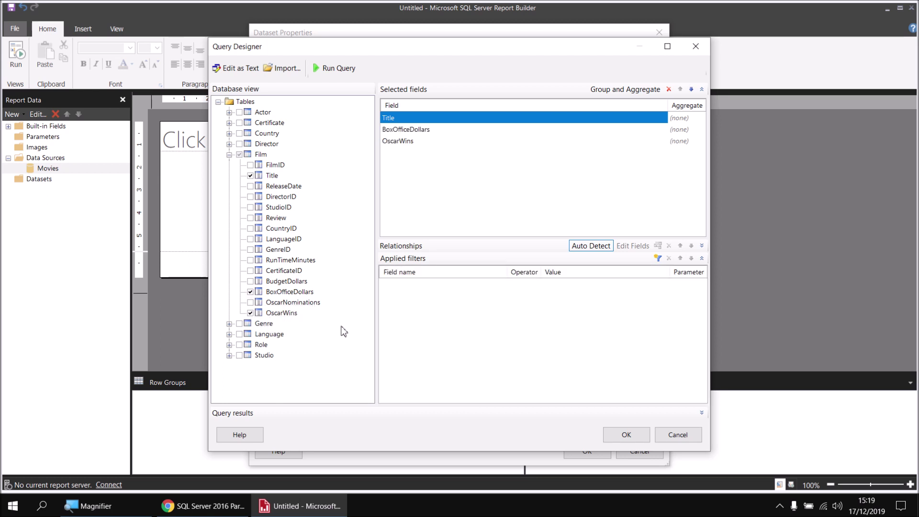
click(617, 436)
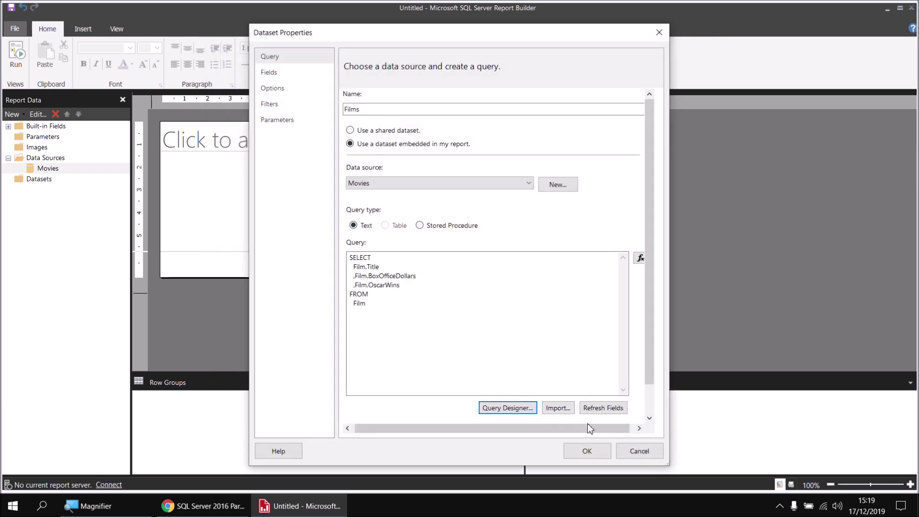
click(576, 450)
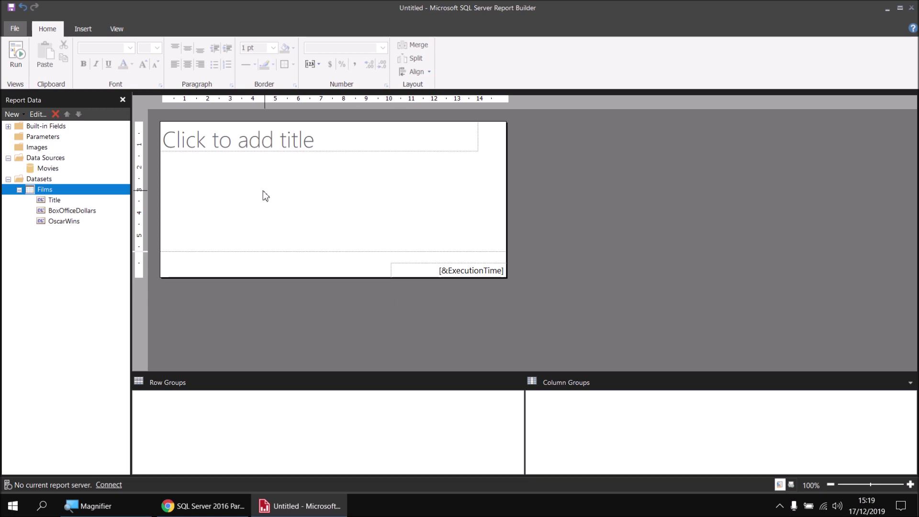
- Delete the title text box from the report body and remove the page footer
drag(256, 162, 222, 140)
key(Delete)
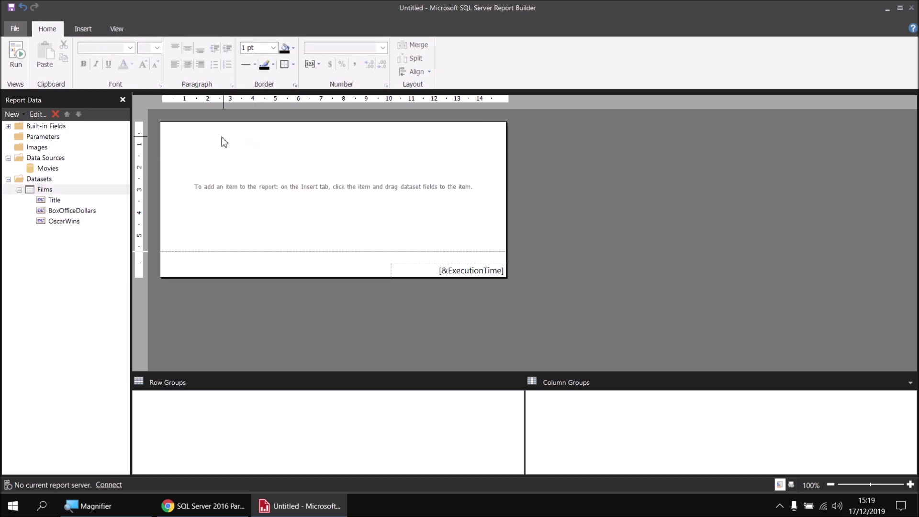
right_click(251, 265)
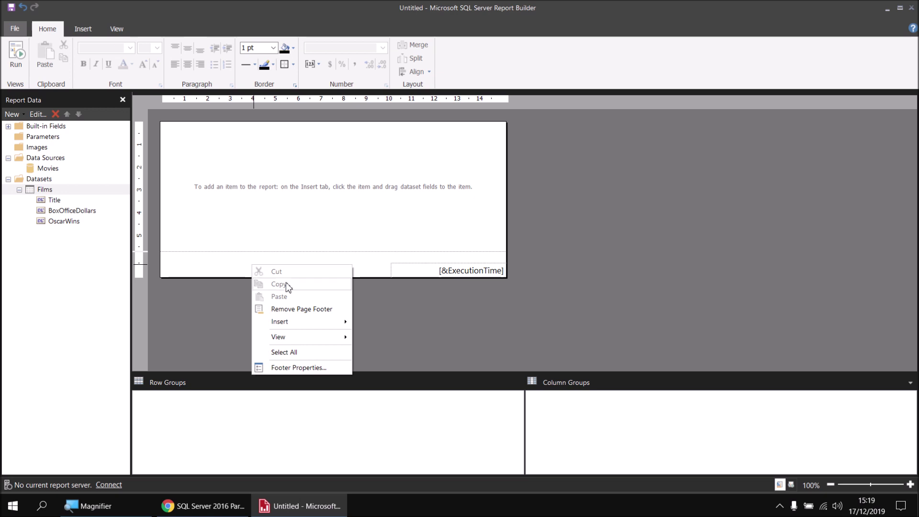
click(297, 309)
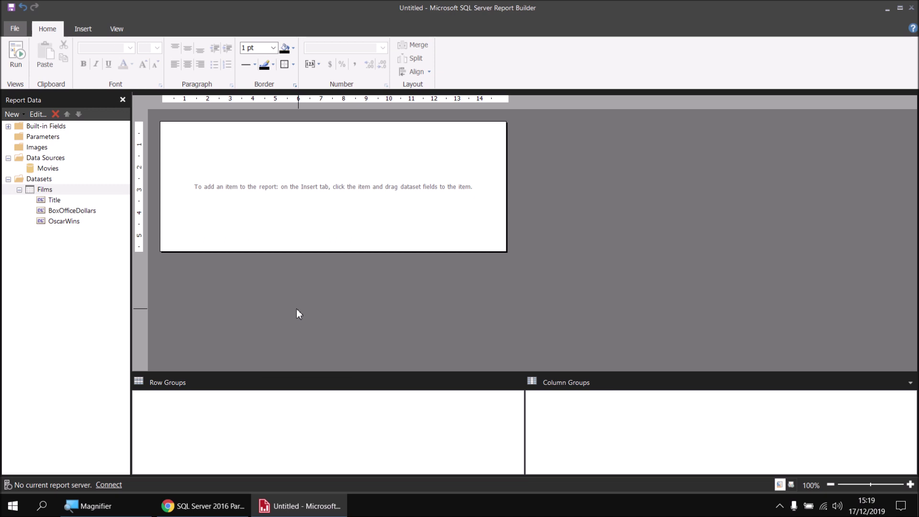
- Insert a table at the upper-left corner of the report body
right_click(164, 127)
mouse_move(200, 174)
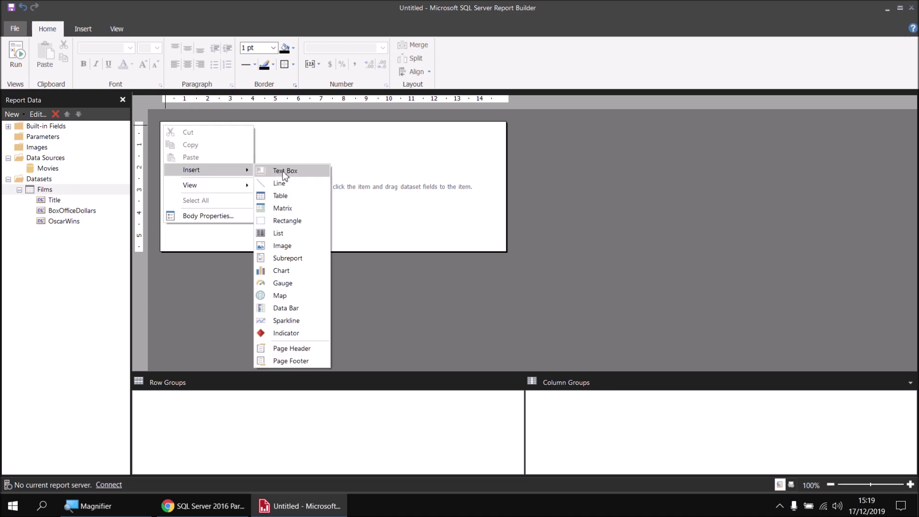
click(288, 196)
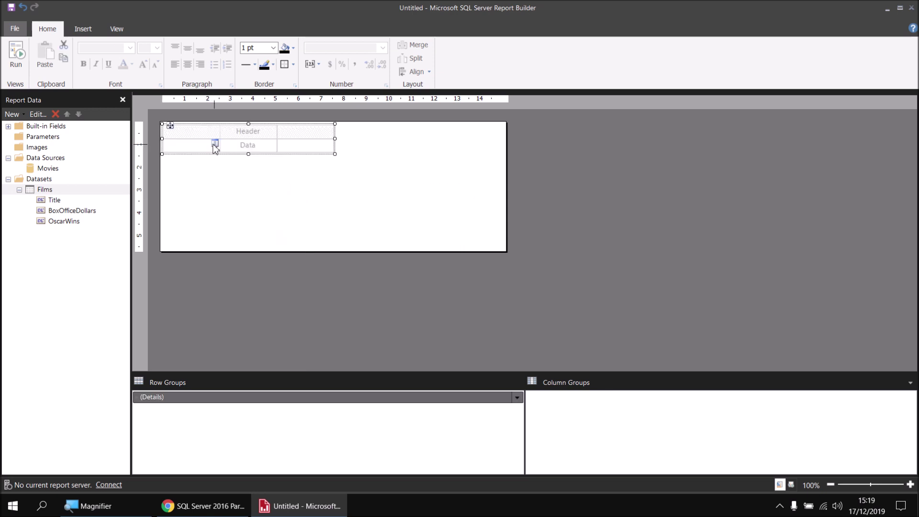
- Assign the Title, BoxOfficeDollars and OscarWins fields to the table's three data cells in that order
click(216, 143)
click(235, 154)
click(271, 144)
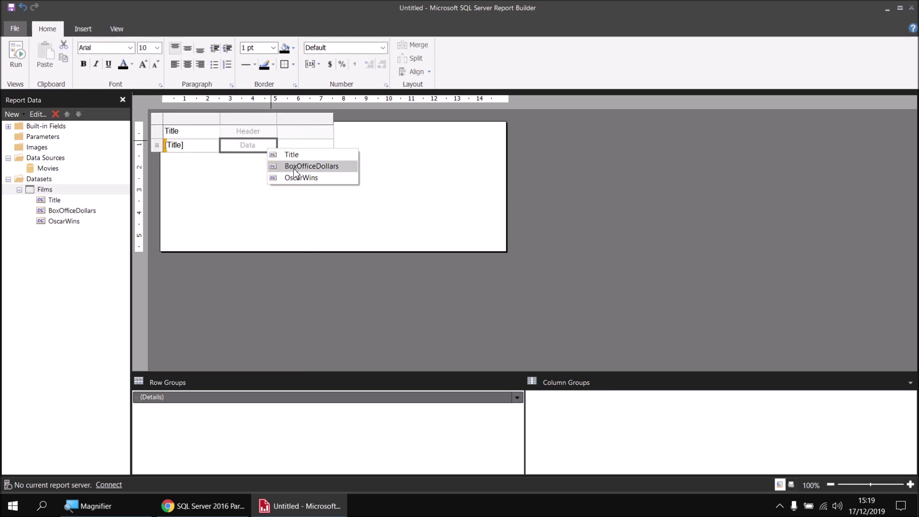
click(294, 169)
click(328, 144)
click(351, 177)
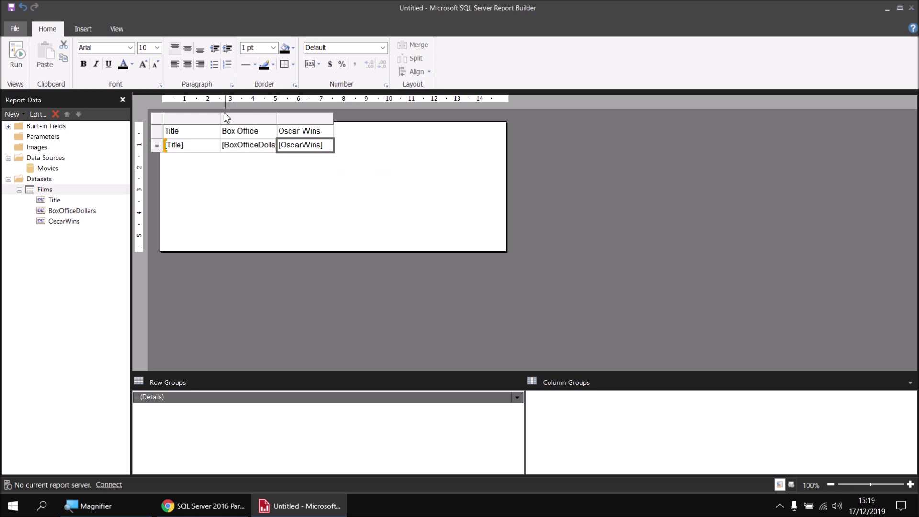
- Widen the table's Title column to about 6 cm and move the table into the upper-left corner of the body
drag(219, 119, 300, 119)
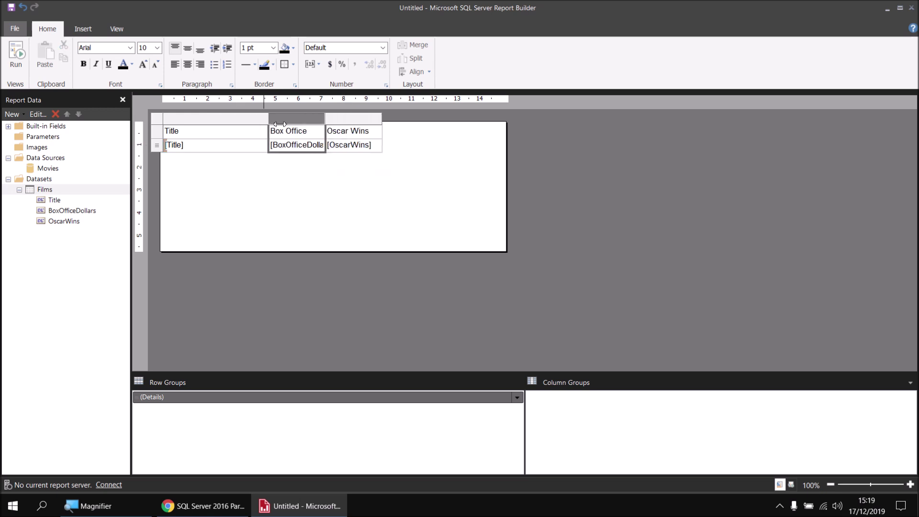
click(160, 126)
drag(167, 125, 164, 122)
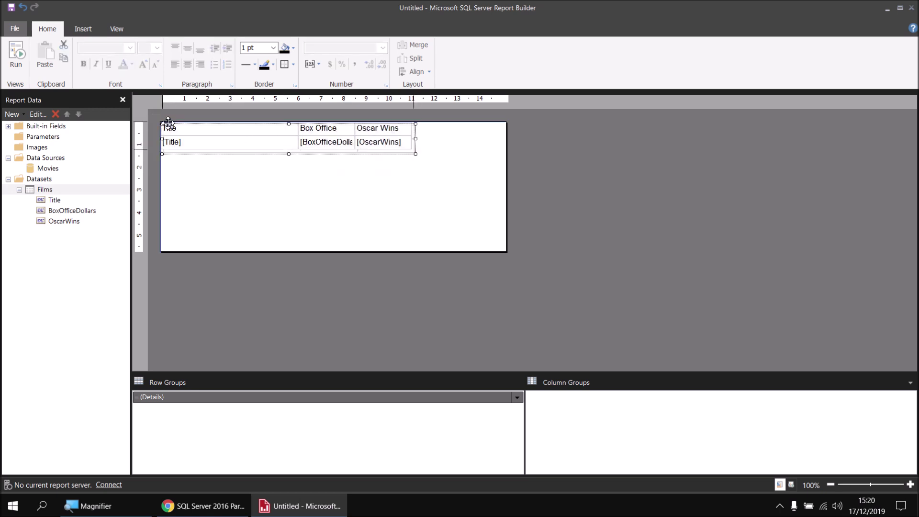
- Try the Arial Black font on all the table cells and switch them back to Arial
click(217, 131)
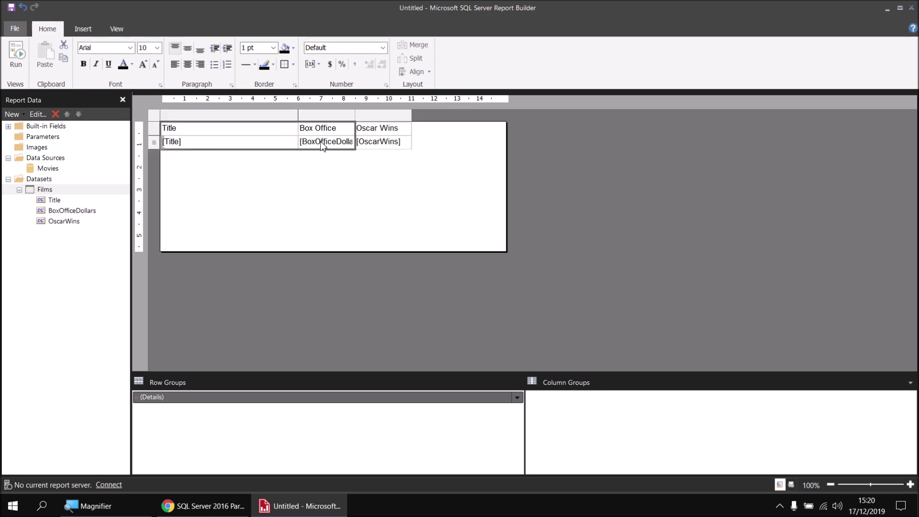
click(129, 47)
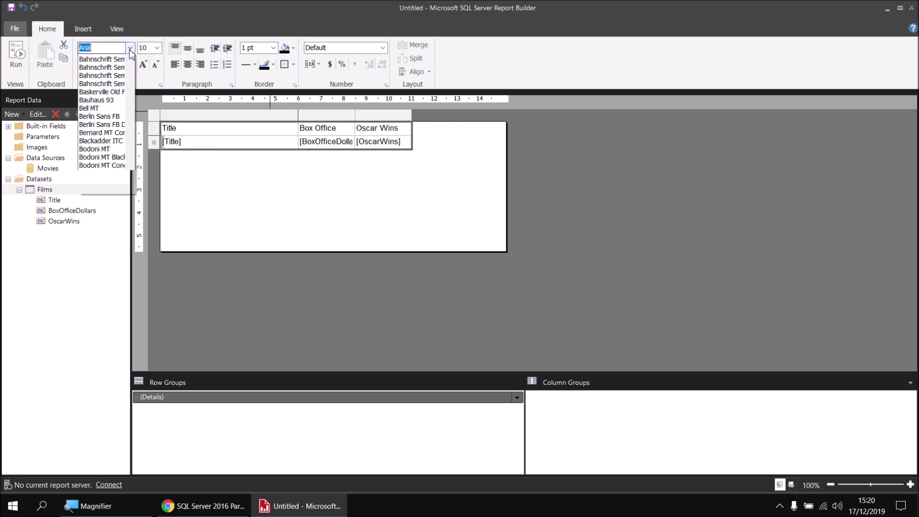
click(110, 68)
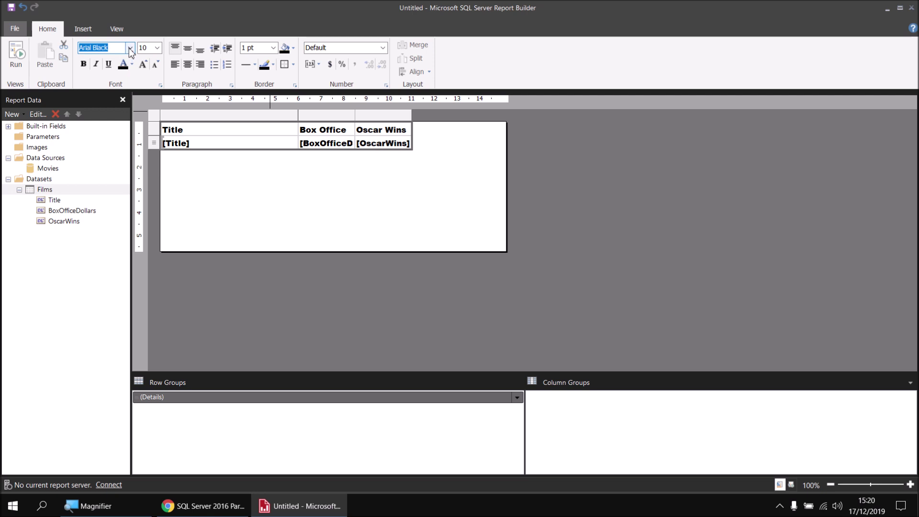
click(130, 47)
click(129, 61)
click(103, 61)
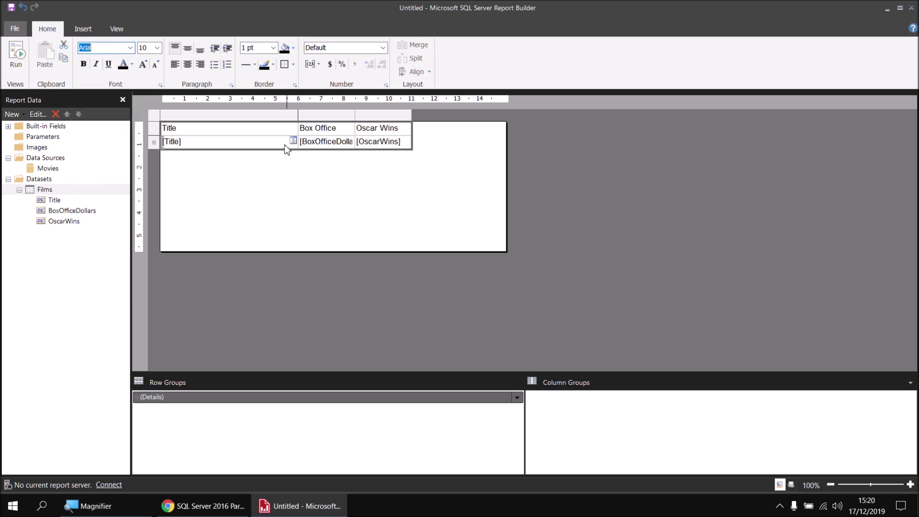
- Run the report to preview the list of films and return to the design view
click(16, 54)
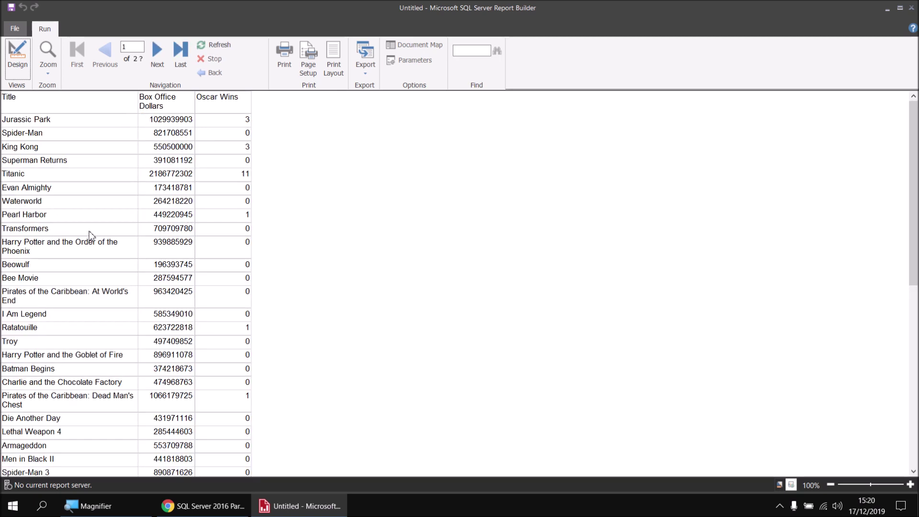
click(19, 64)
click(199, 130)
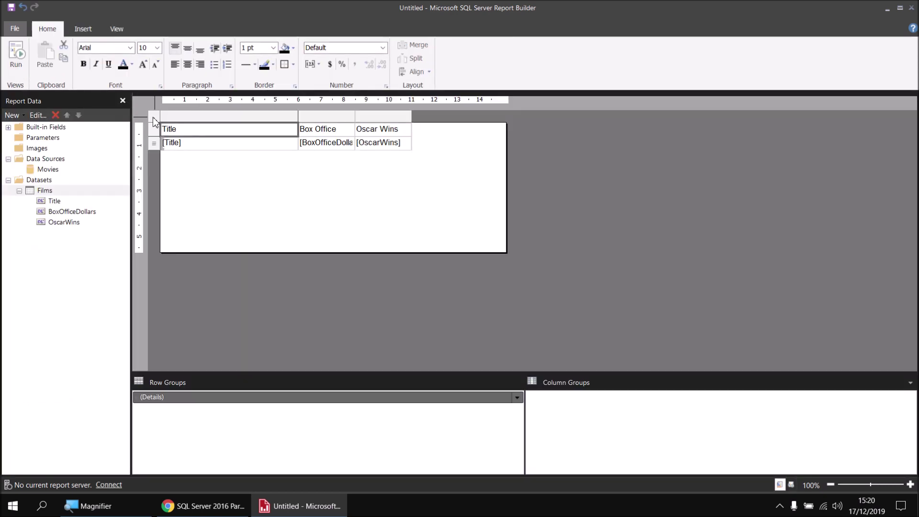
- Sort the table by BoxOfficeDollars in Z to A order, and preview the sorted report before returning to the design view
right_click(154, 122)
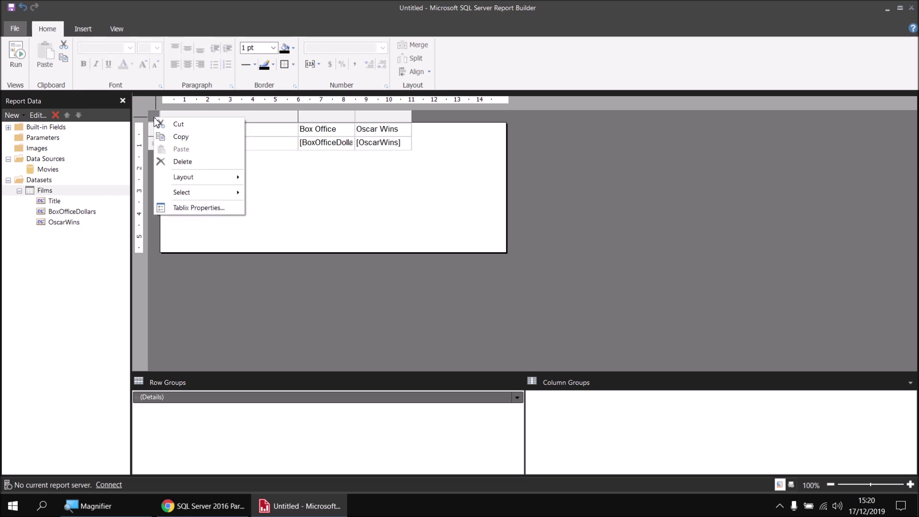
click(197, 210)
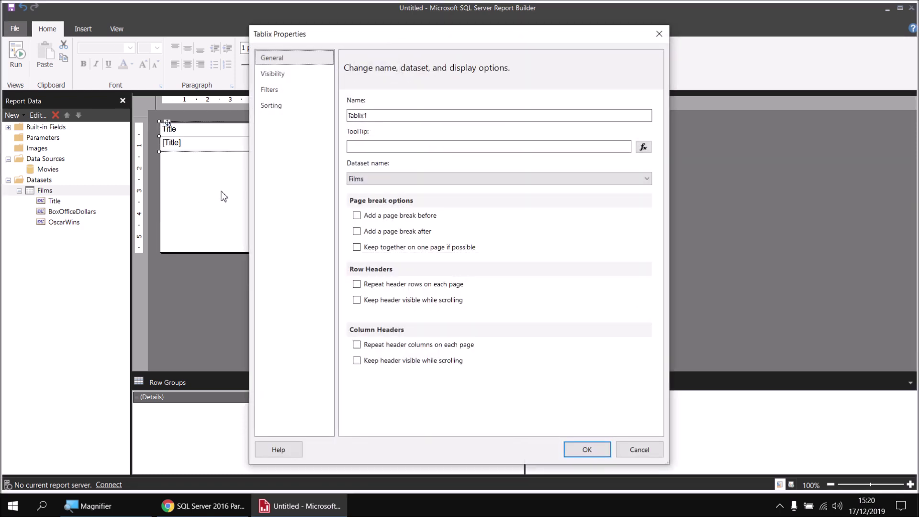
click(275, 108)
click(360, 100)
click(565, 136)
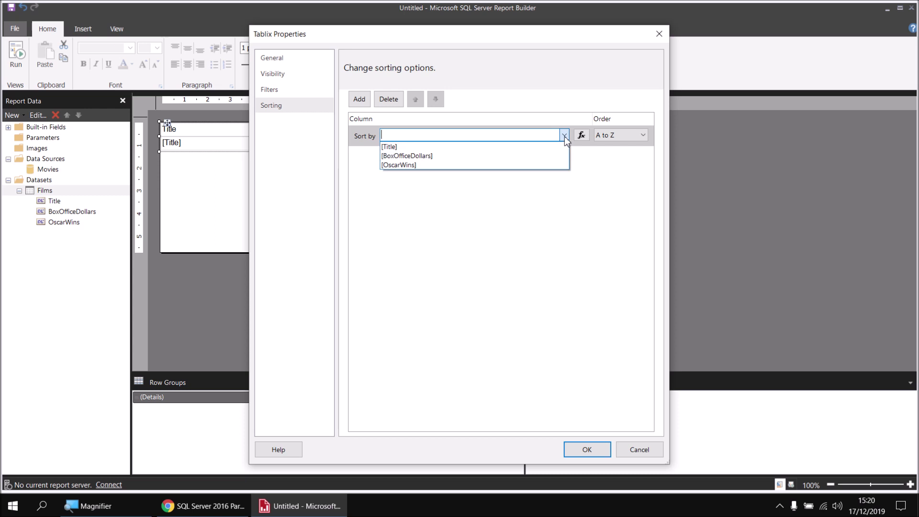
click(441, 154)
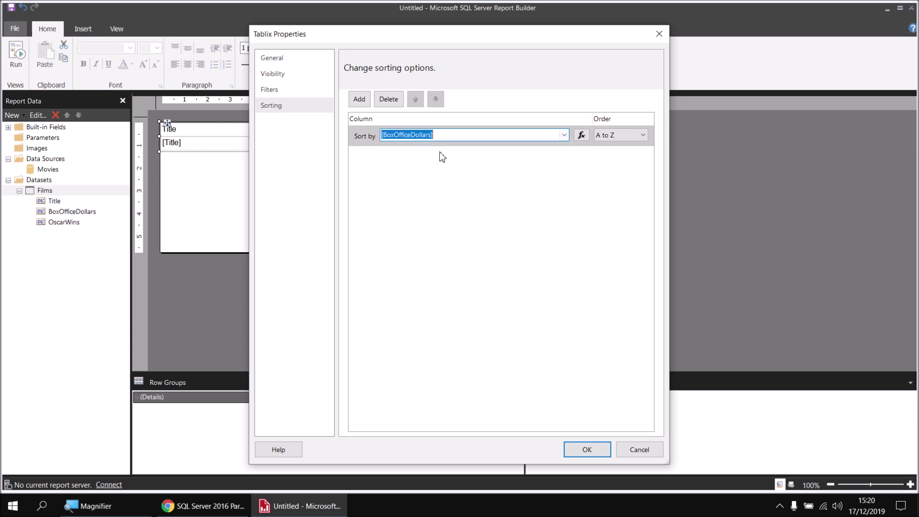
click(613, 138)
click(616, 156)
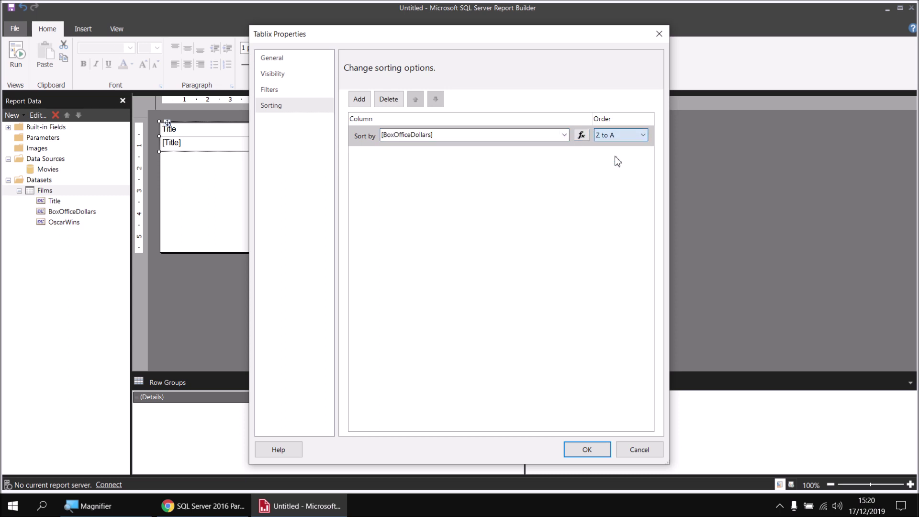
click(585, 449)
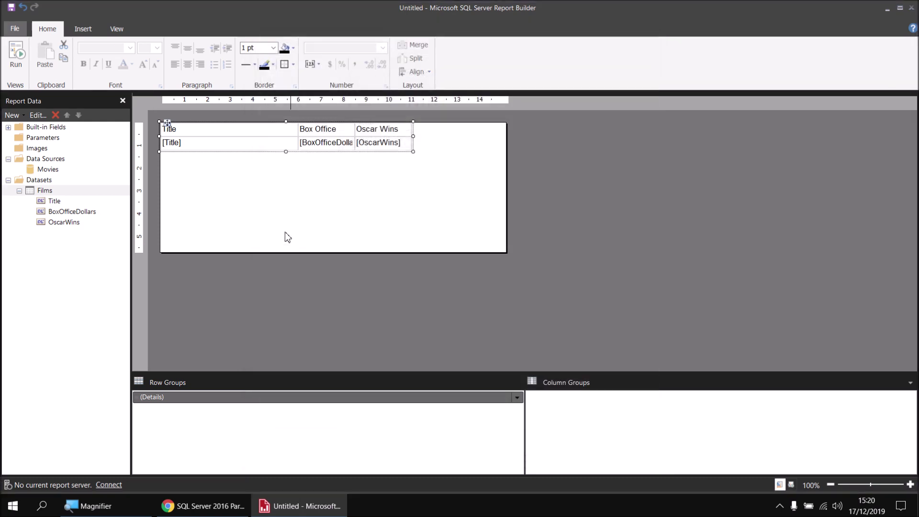
click(15, 55)
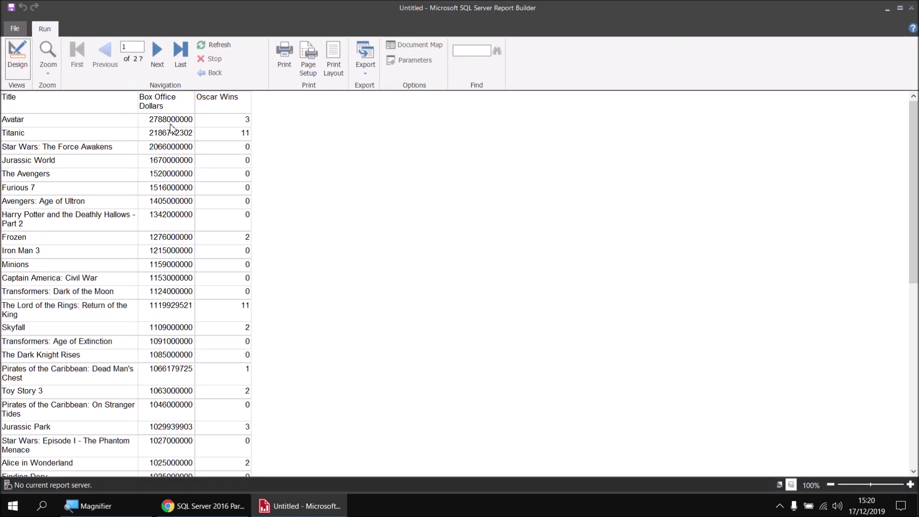
click(19, 68)
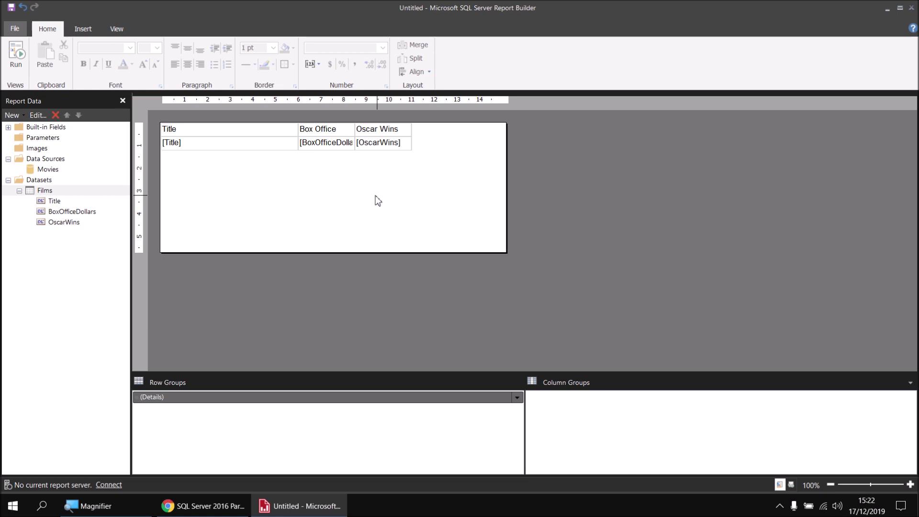
- Add a calculated field named SuccessWithOr to the Films dataset
right_click(60, 196)
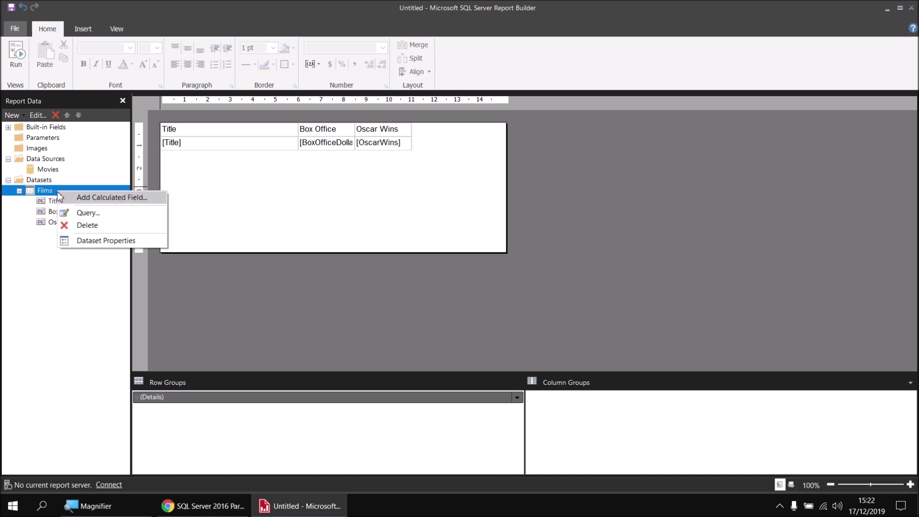
click(98, 199)
click(370, 199)
text(SuccessWithOr)
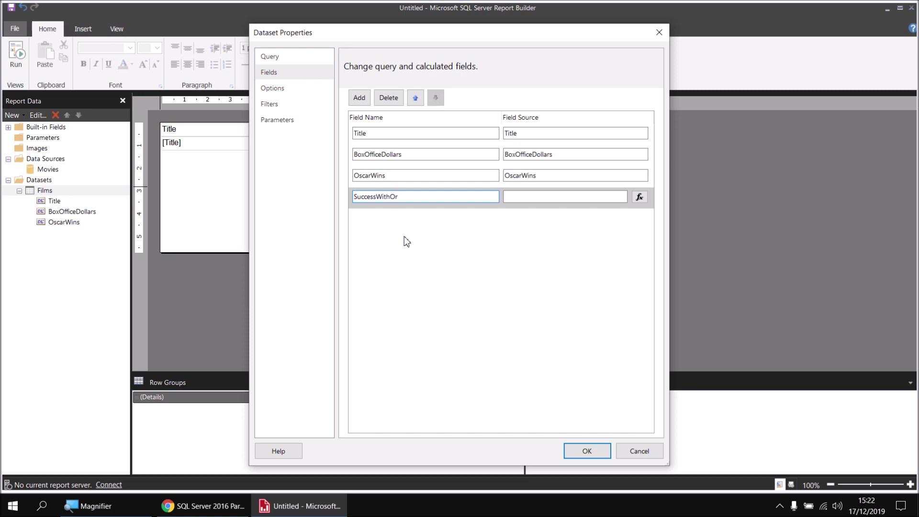
- Start the SuccessWithOr field's expression with the IIf function and the condition Fields!OscarWins.Value>0
click(639, 198)
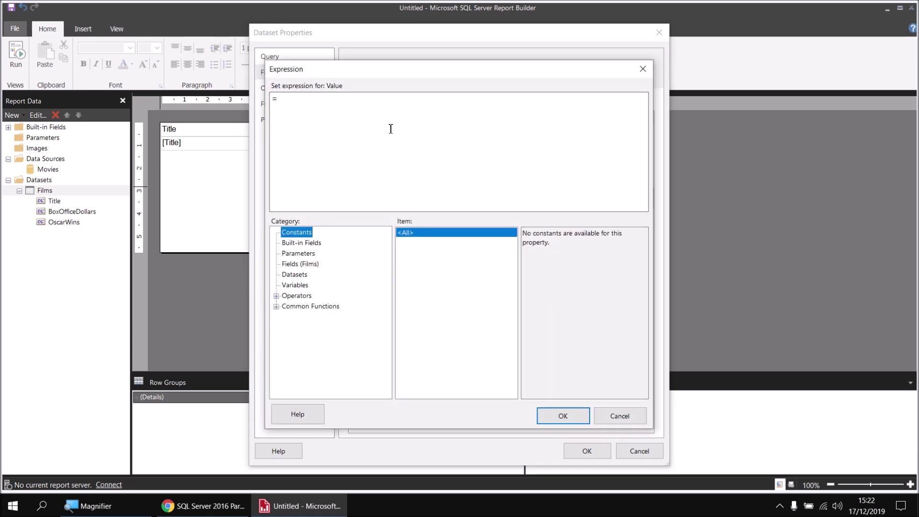
click(276, 307)
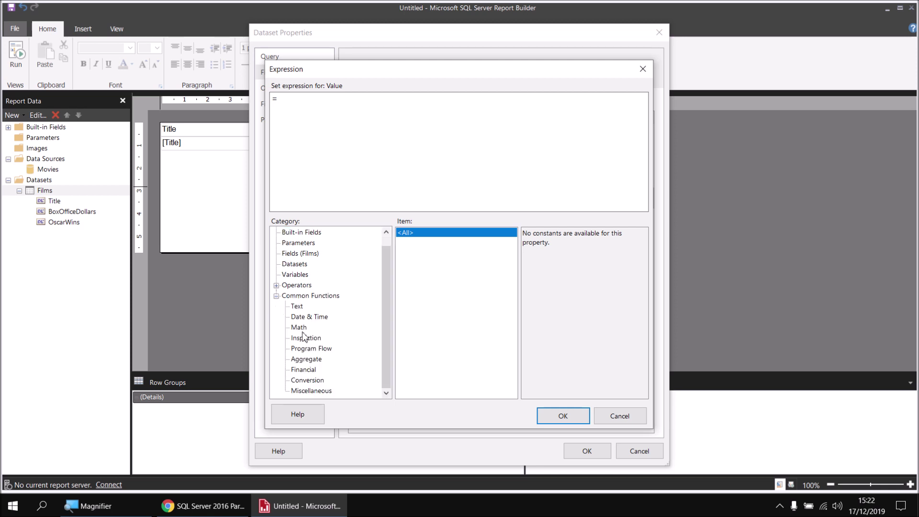
click(306, 350)
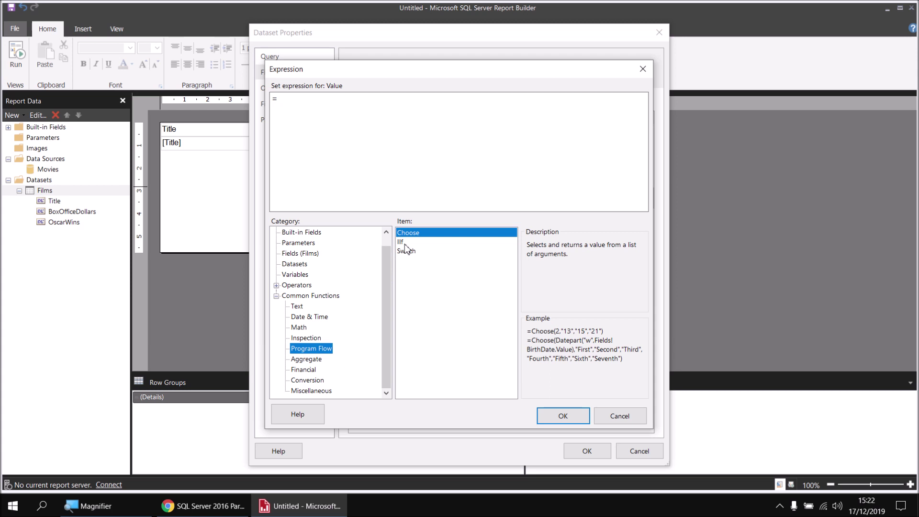
click(406, 244)
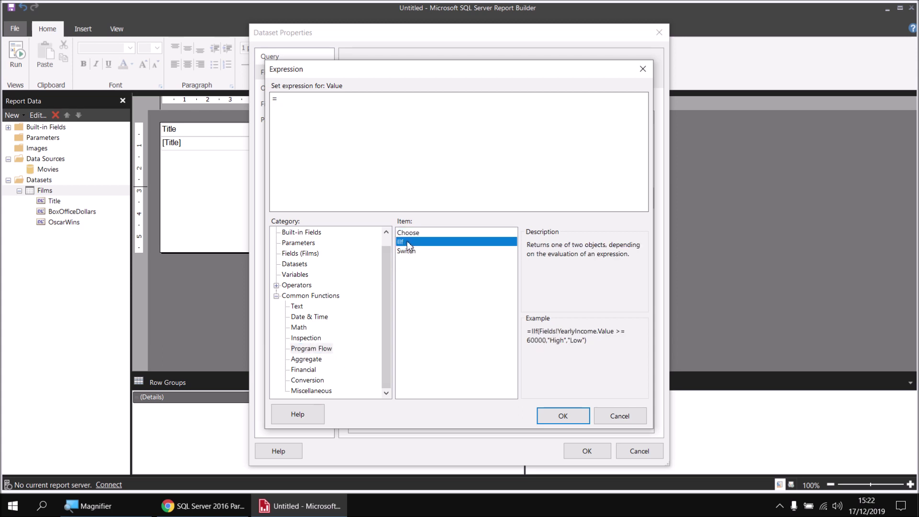
double_click(407, 242)
click(295, 256)
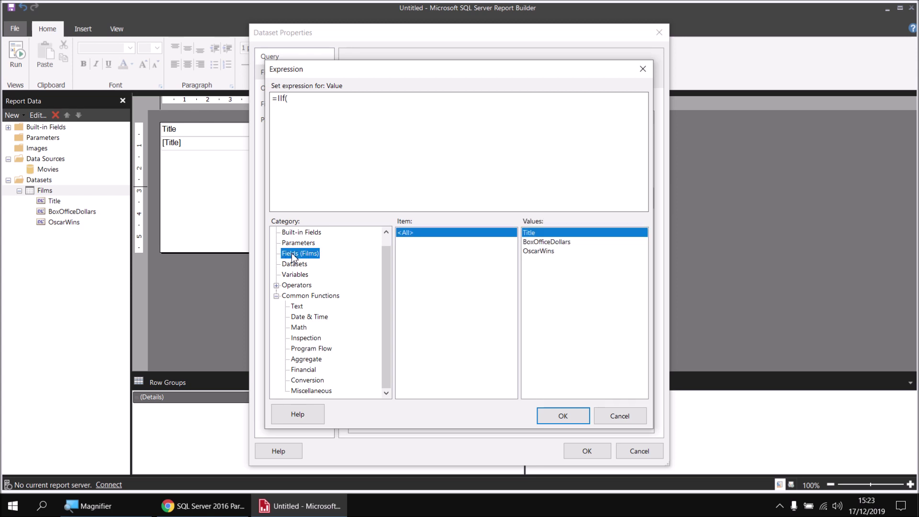
double_click(540, 253)
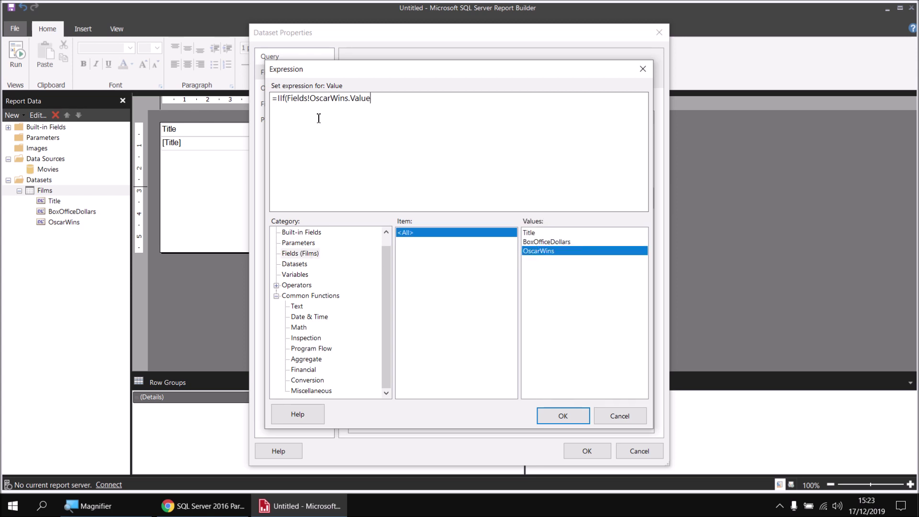
text(>0)
click(276, 286)
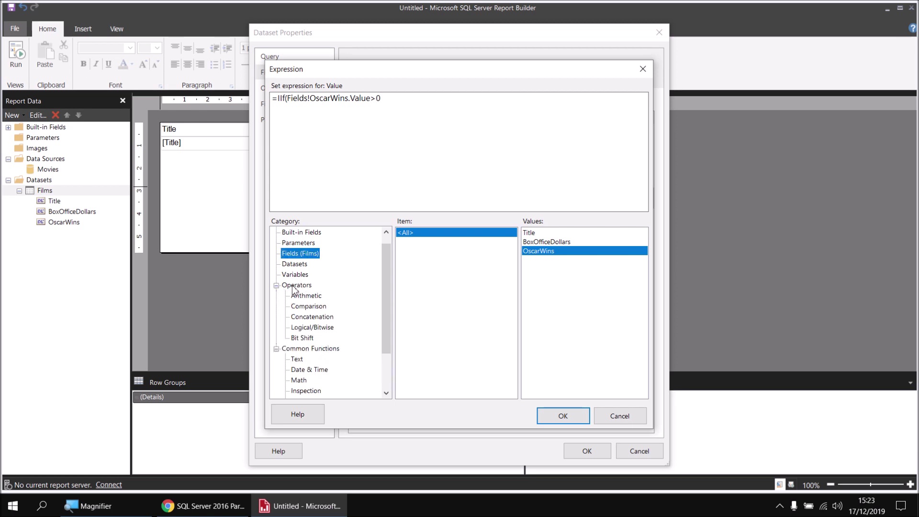
click(290, 288)
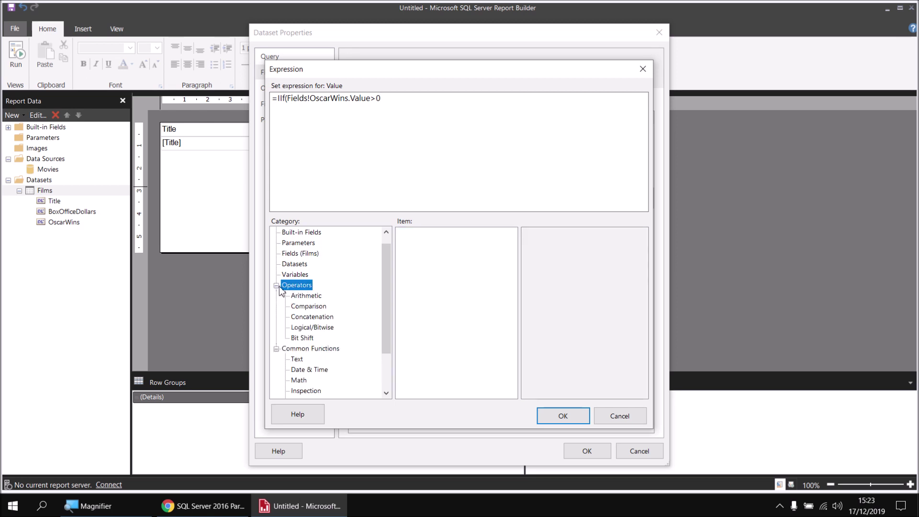
click(305, 330)
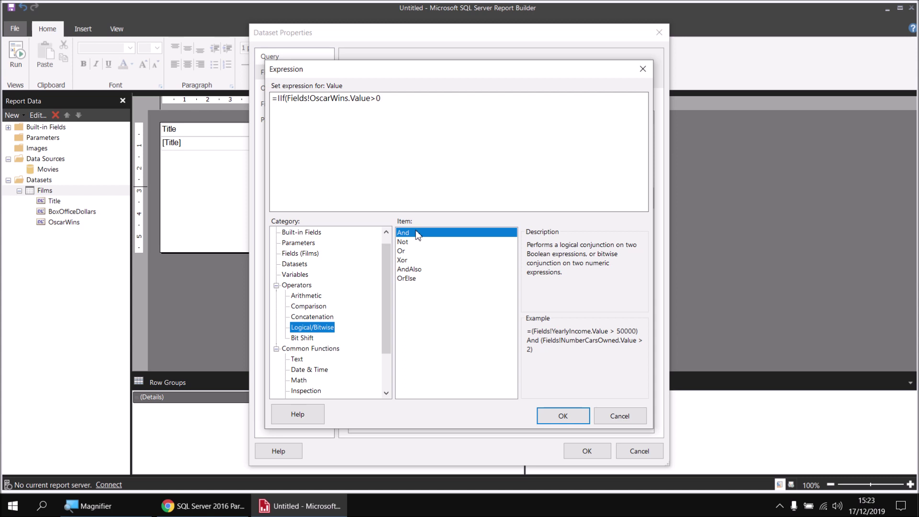
click(408, 254)
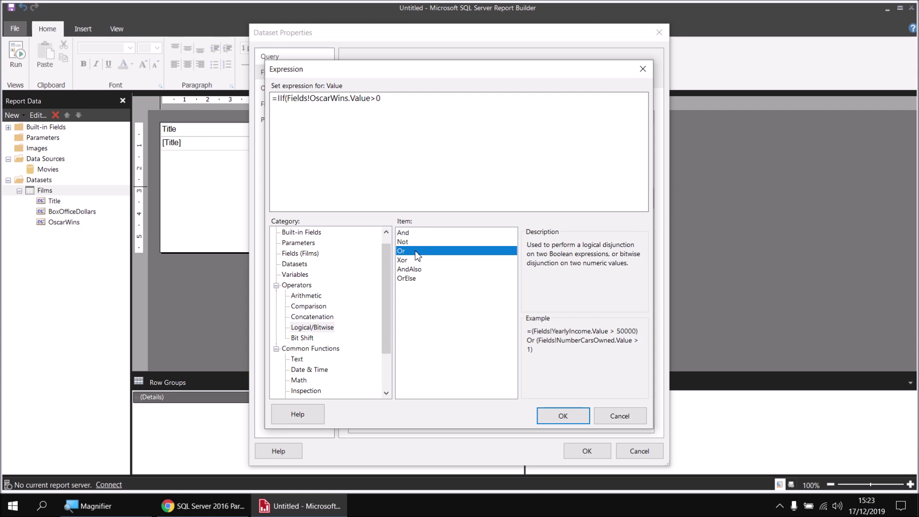
double_click(405, 251)
click(380, 98)
click(389, 168)
click(292, 255)
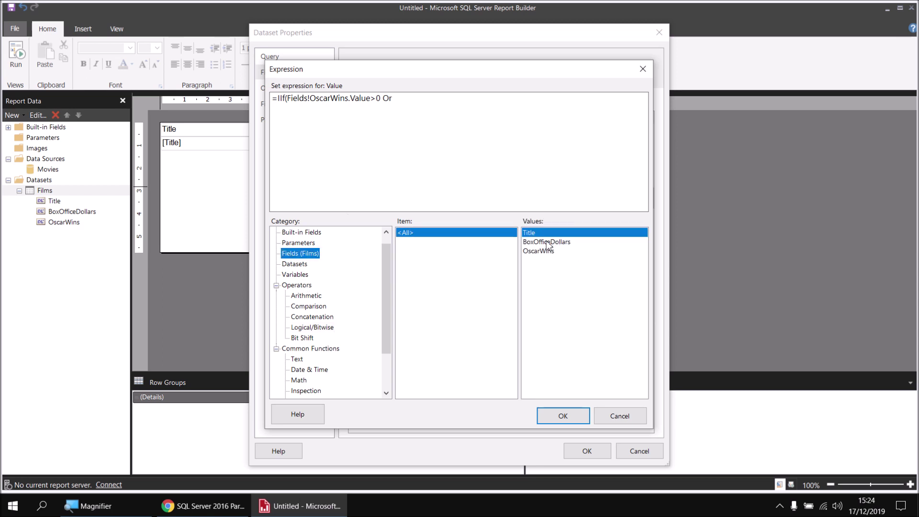
double_click(548, 246)
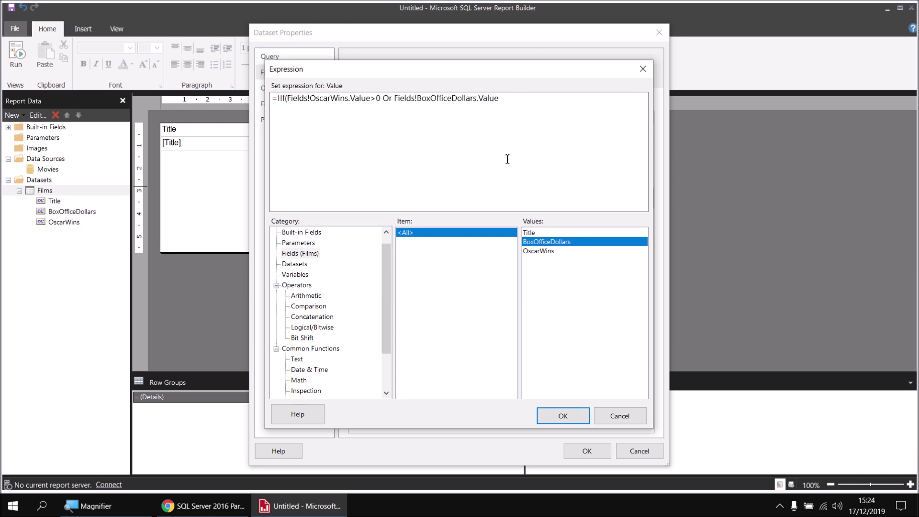
text(>=1000000000)
- Complete the IIf expression with the results "Success" and "Failure", and add SuccessWithOr as a table column after Oscar Wins
text(Success")
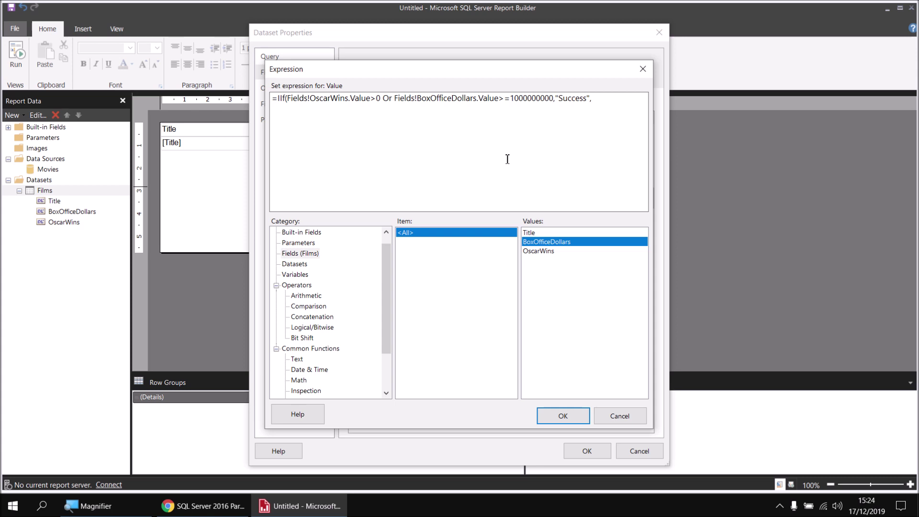
text(,"Failure"))
click(560, 415)
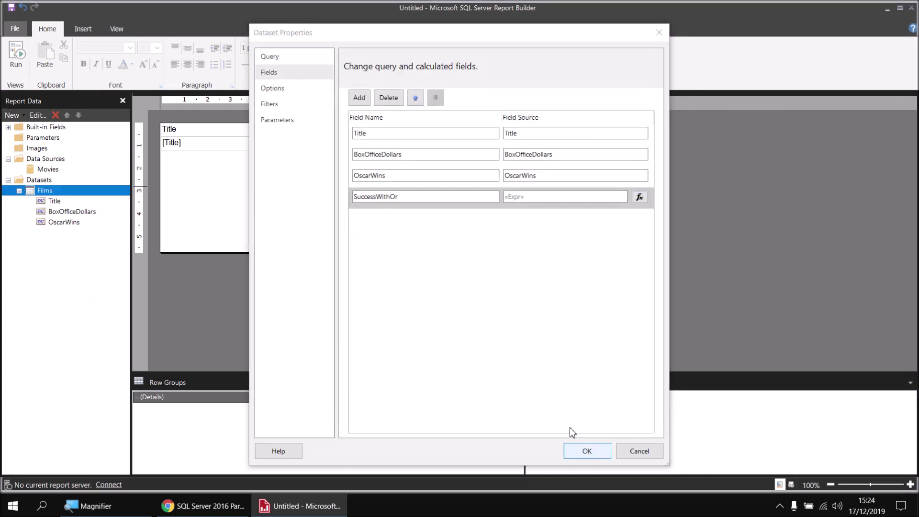
click(586, 451)
drag(68, 233, 400, 133)
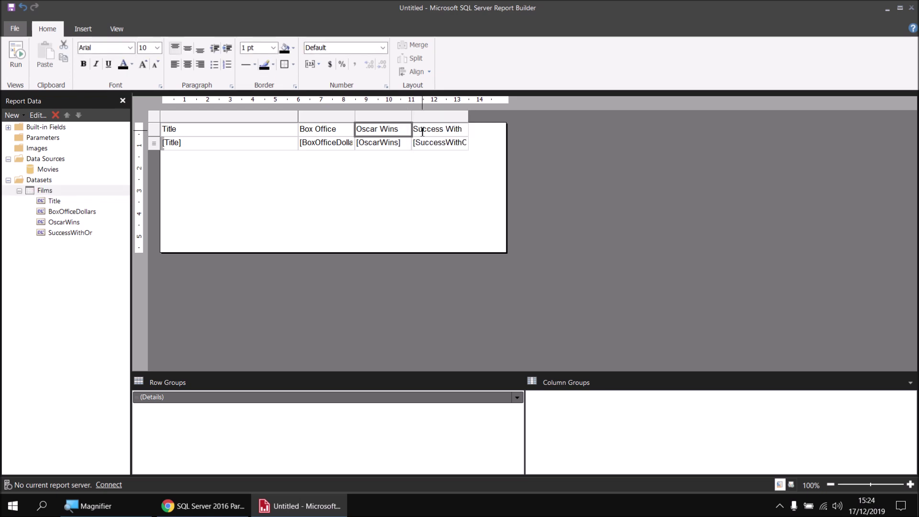
- Run the report to compare the Success With Or results against box office and Oscar wins, and return to the design view
click(16, 52)
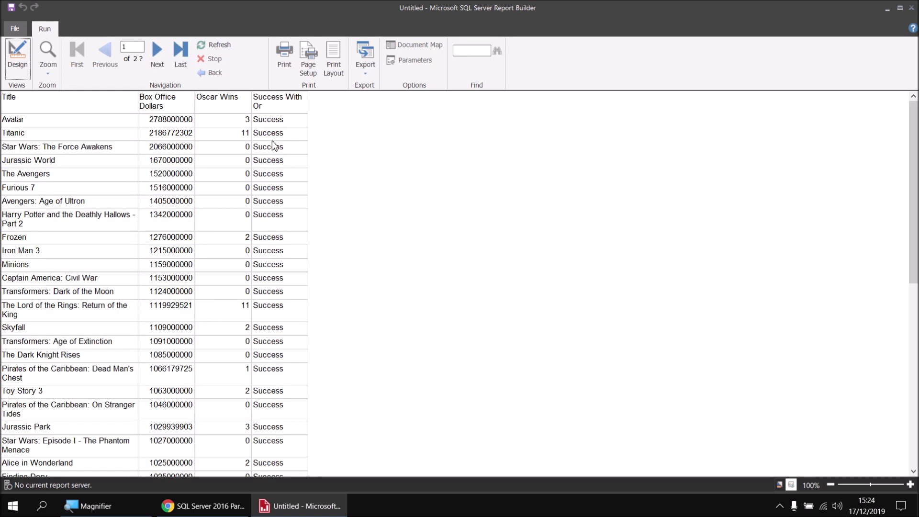
scroll(277, 211, down, 3)
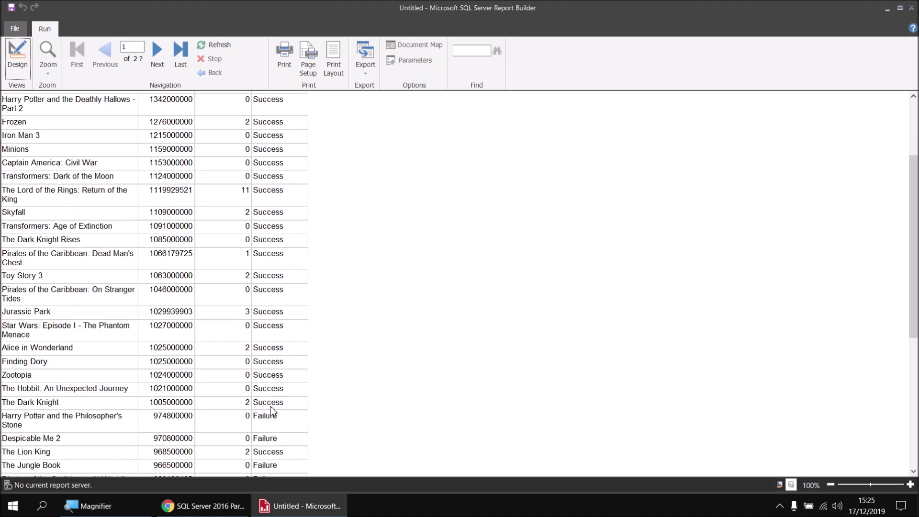
scroll(271, 406, down, 1)
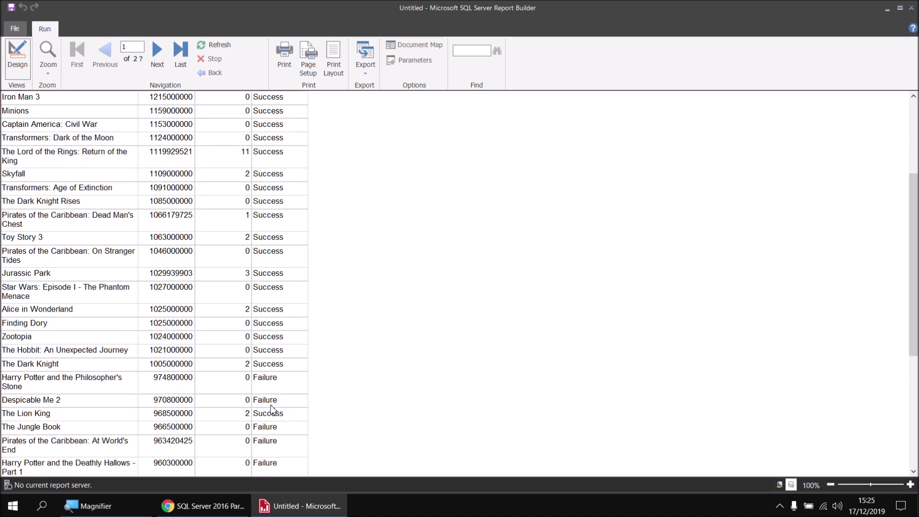
scroll(275, 398, down, 1)
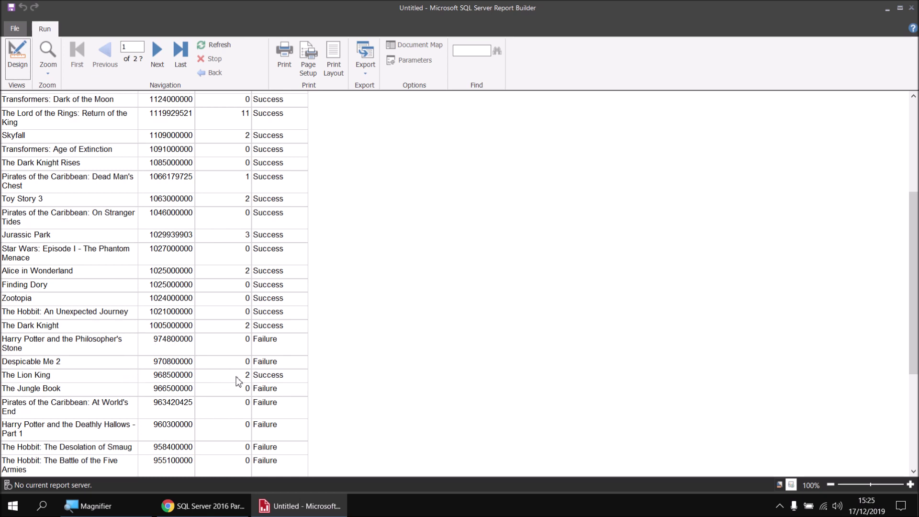
scroll(267, 380, down, 2)
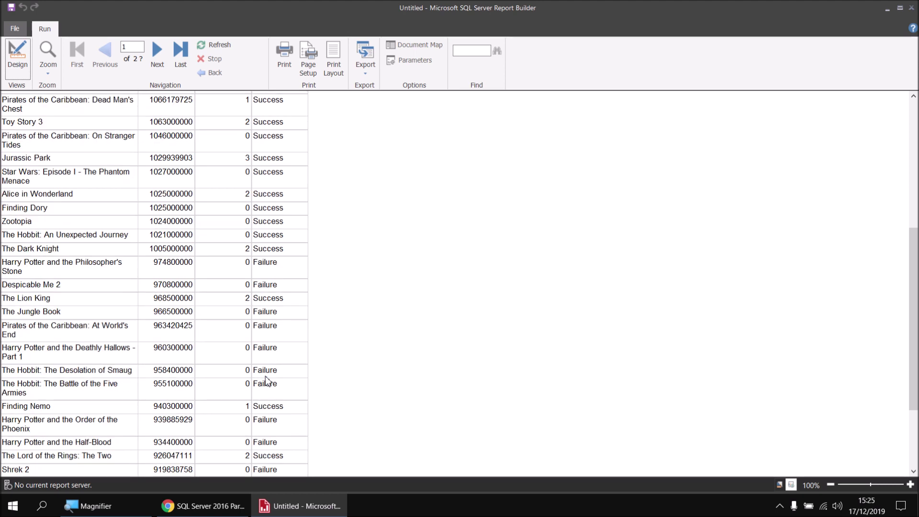
scroll(265, 414, down, 1)
scroll(265, 392, down, 2)
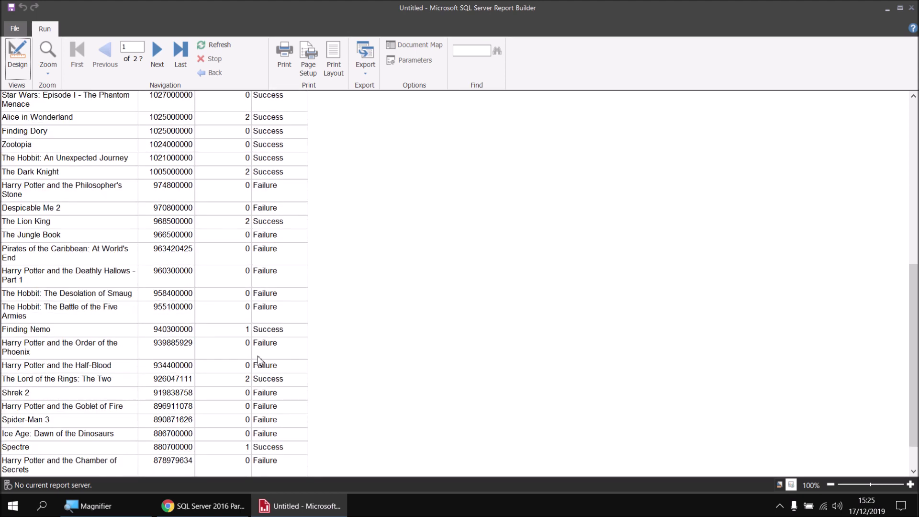
scroll(242, 300, up, 3)
scroll(242, 300, up, 4)
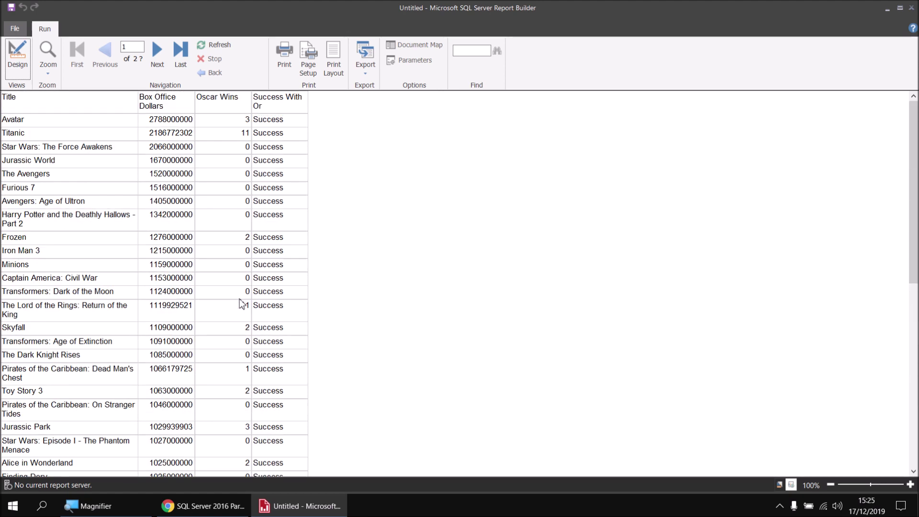
click(18, 62)
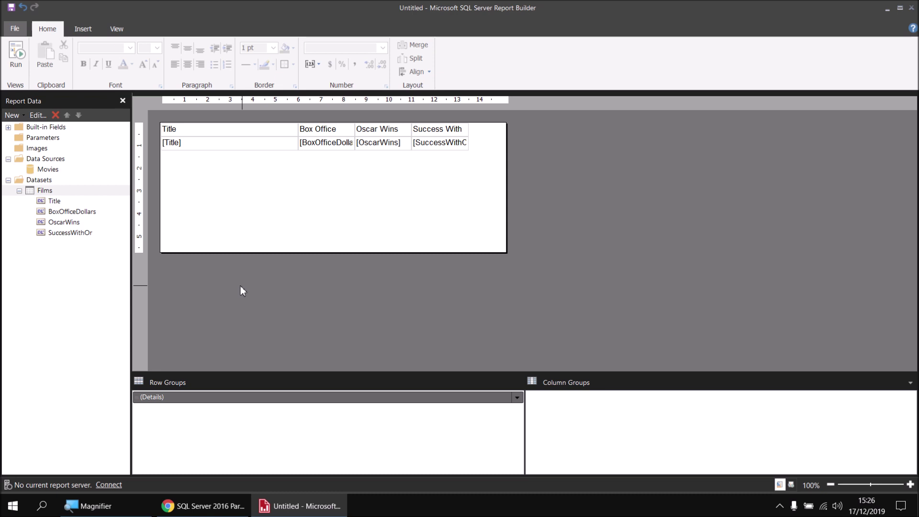
- Copy the IIf expression after the equals sign from the SuccessWithOr field's source, and close the expression without editing it
right_click(80, 238)
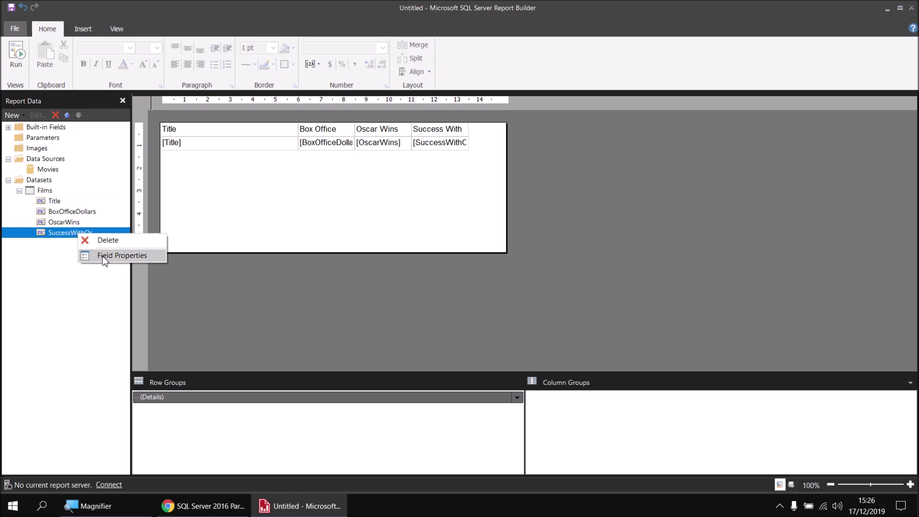
click(115, 255)
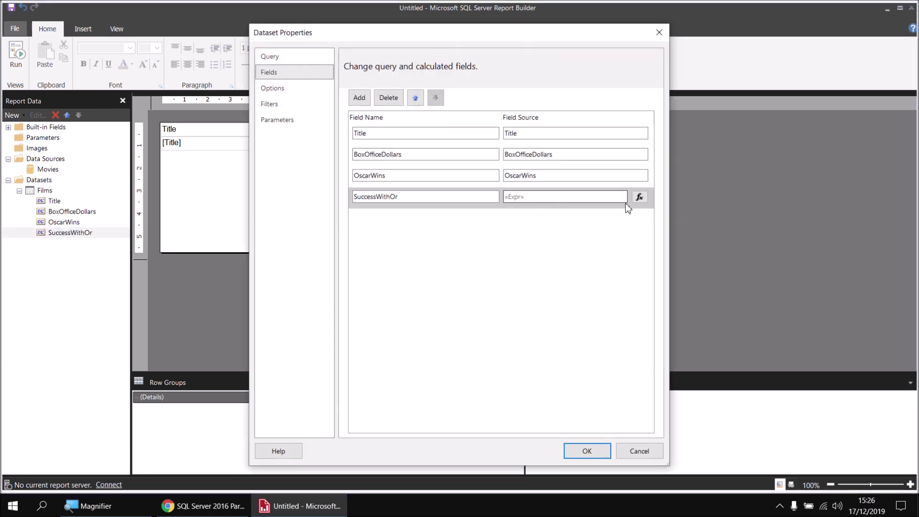
click(640, 197)
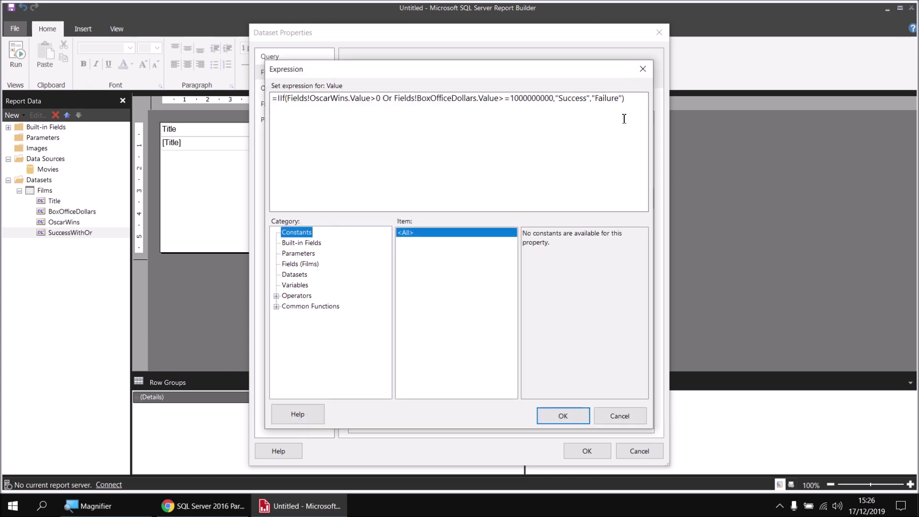
drag(631, 99, 280, 108)
key(ctrl+c)
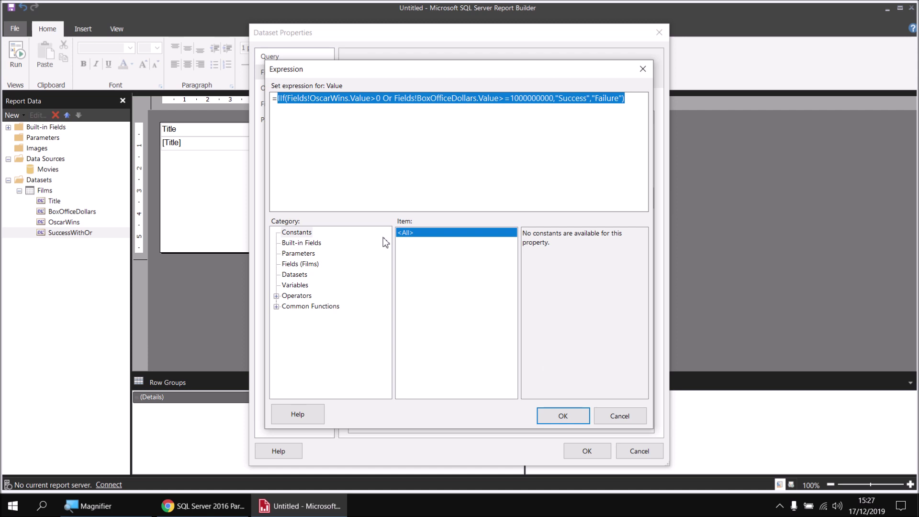
click(620, 416)
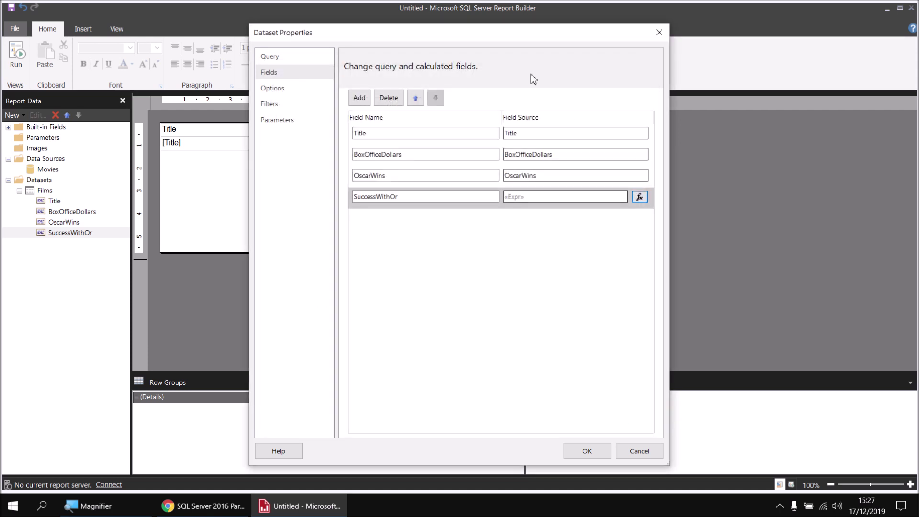
- Add a calculated field named SuccessWithAnd to the Films dataset and paste the copied IIf expression as its source
click(360, 99)
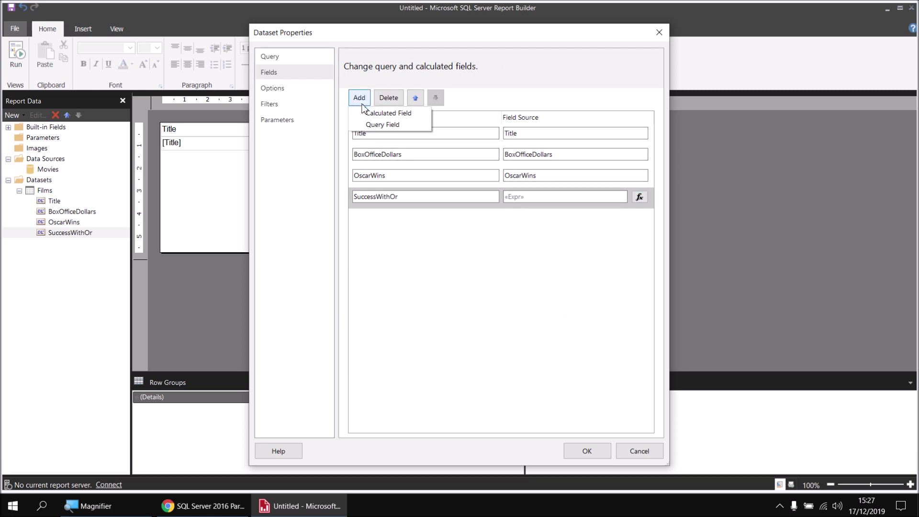
click(360, 114)
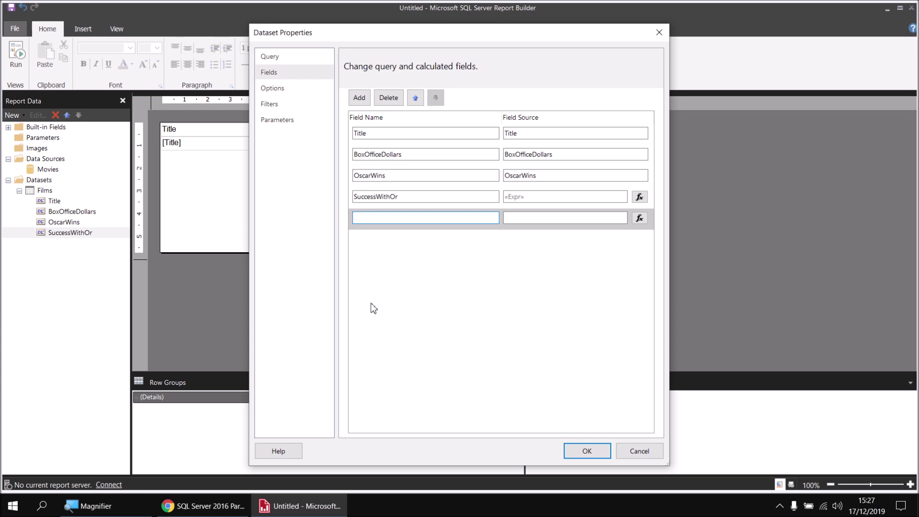
text(SuccessWithAnd)
click(640, 218)
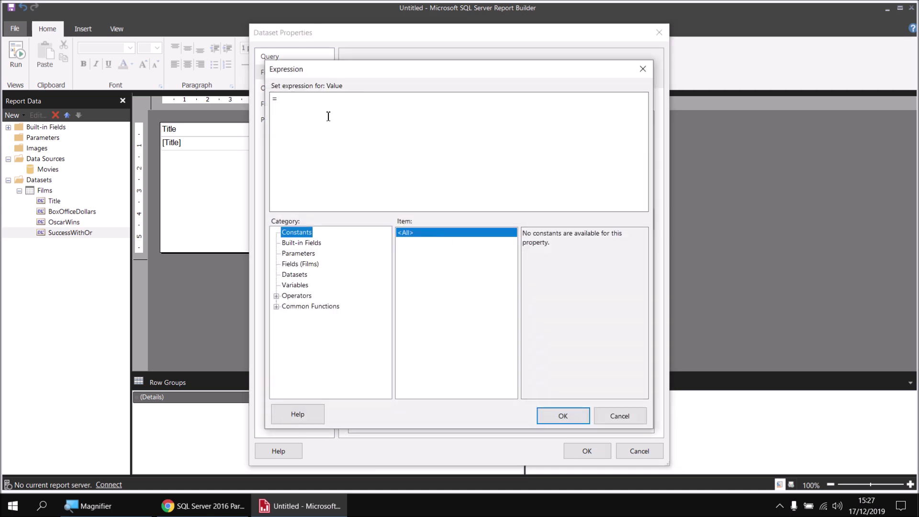
click(319, 104)
key(ctrl+v)
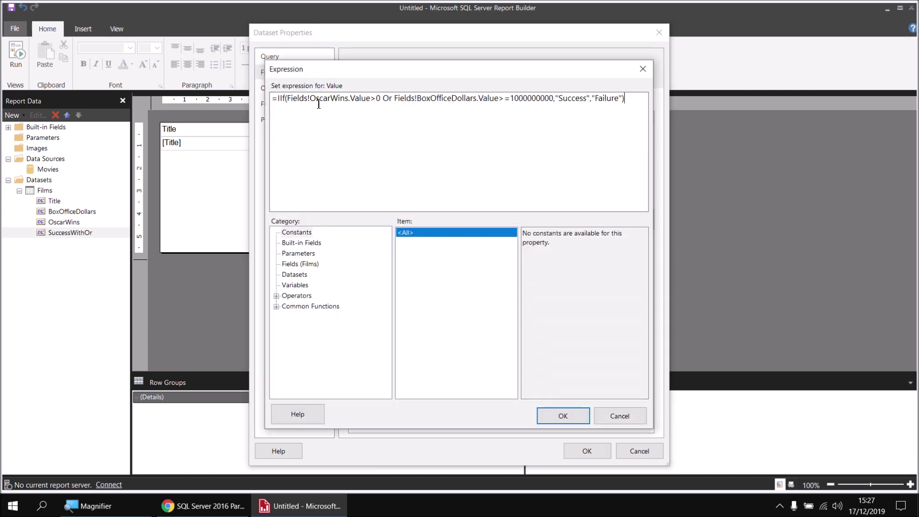
- Replace the operator Or with And in the expression, and add SuccessWithAnd as a table column after the SuccessWithOr column
drag(394, 100, 382, 99)
text(And)
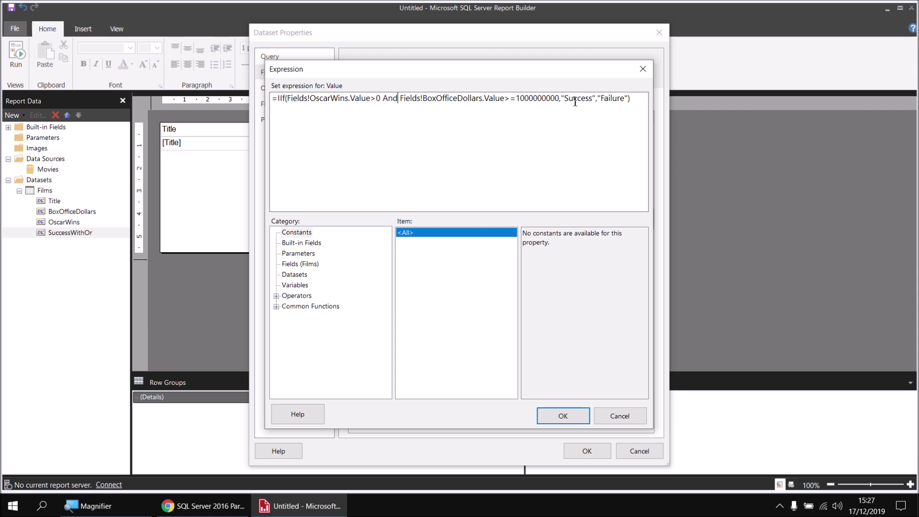
click(560, 415)
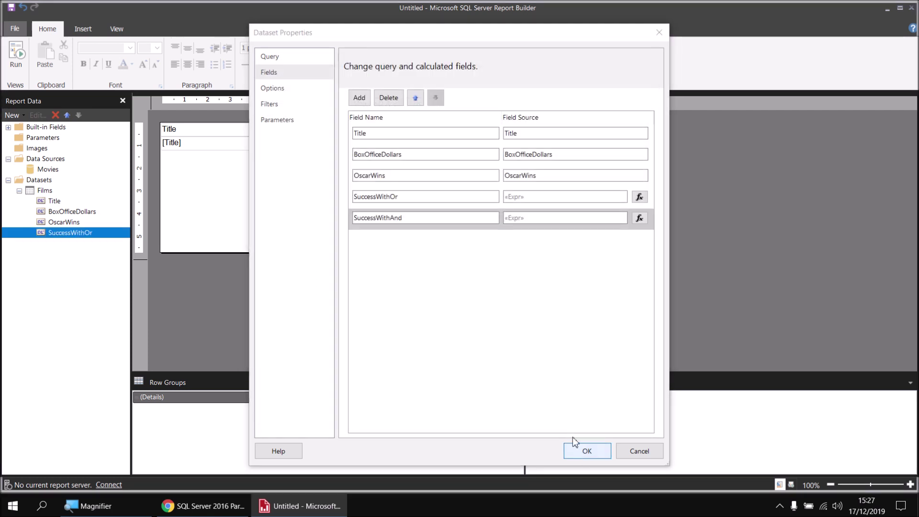
click(581, 450)
drag(72, 243, 464, 143)
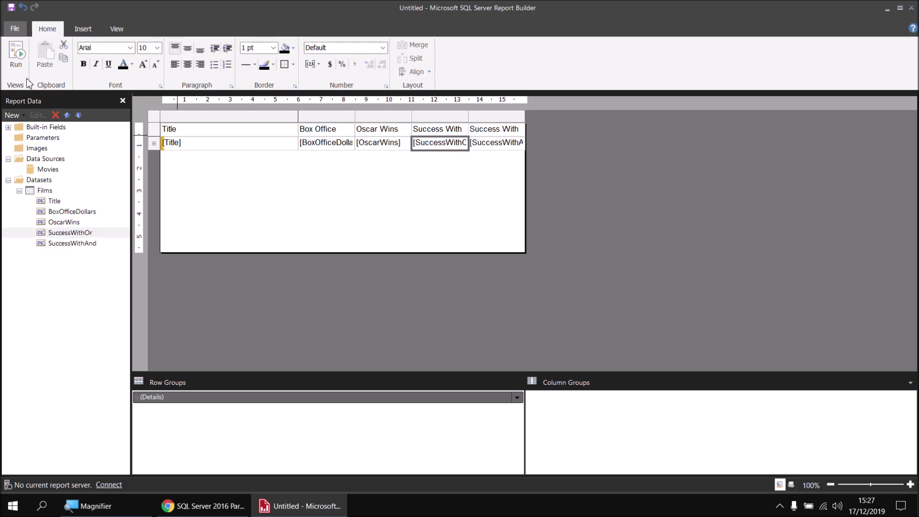
- Run the report to compare the Success With Or and Success With And results across the films, and return to the design view
click(16, 58)
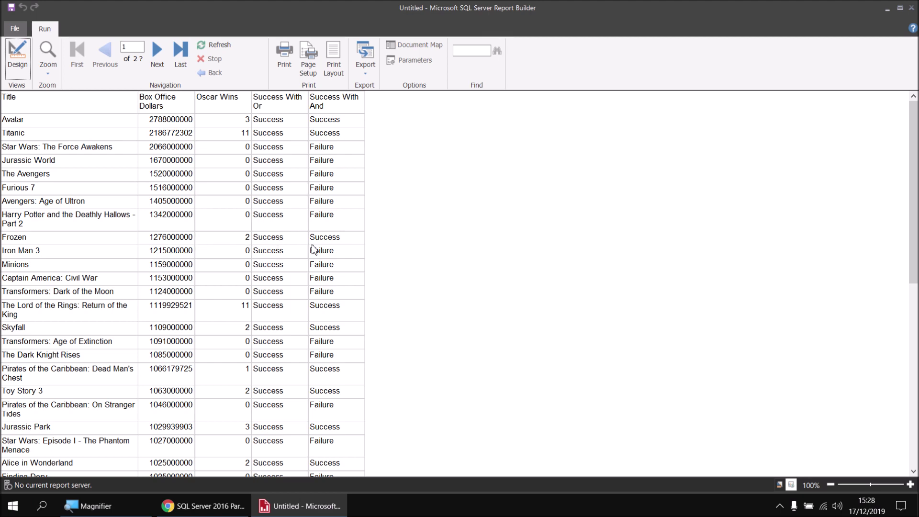
scroll(320, 297, down, 3)
scroll(321, 298, down, 9)
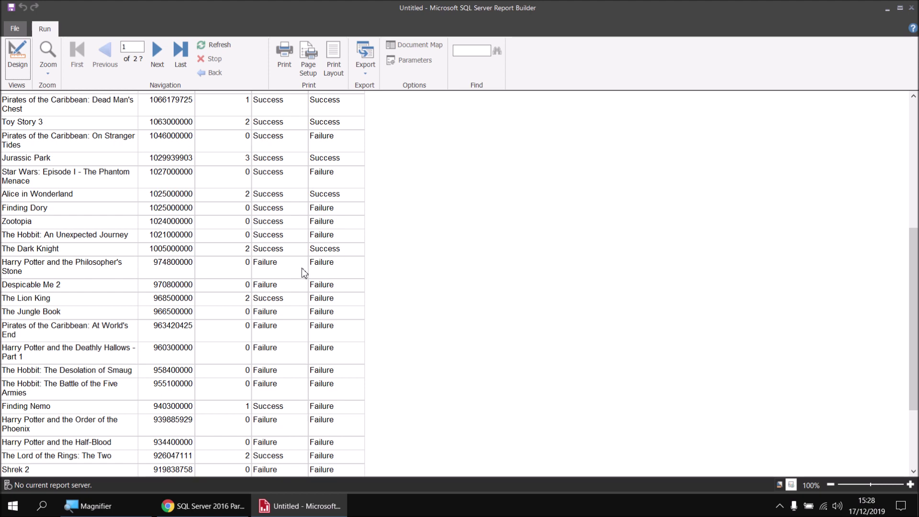
scroll(334, 298, down, 5)
scroll(325, 311, down, 3)
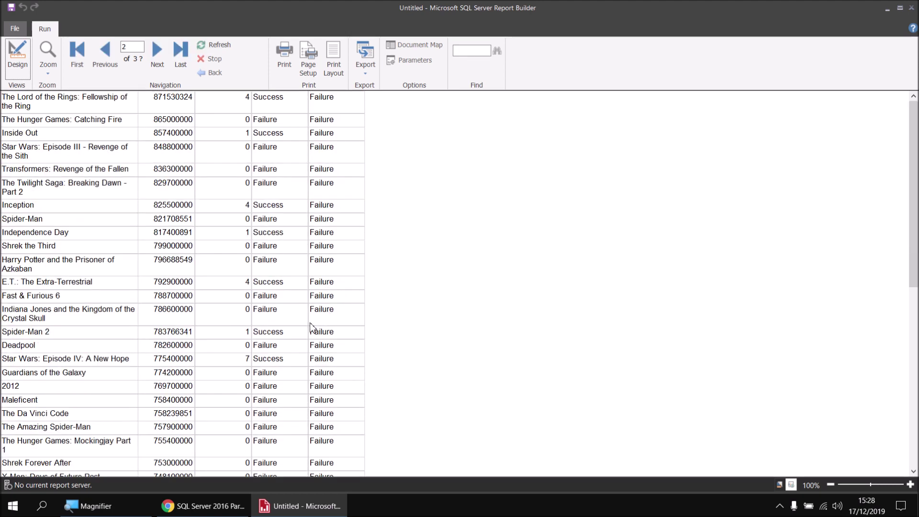
scroll(283, 323, up, 8)
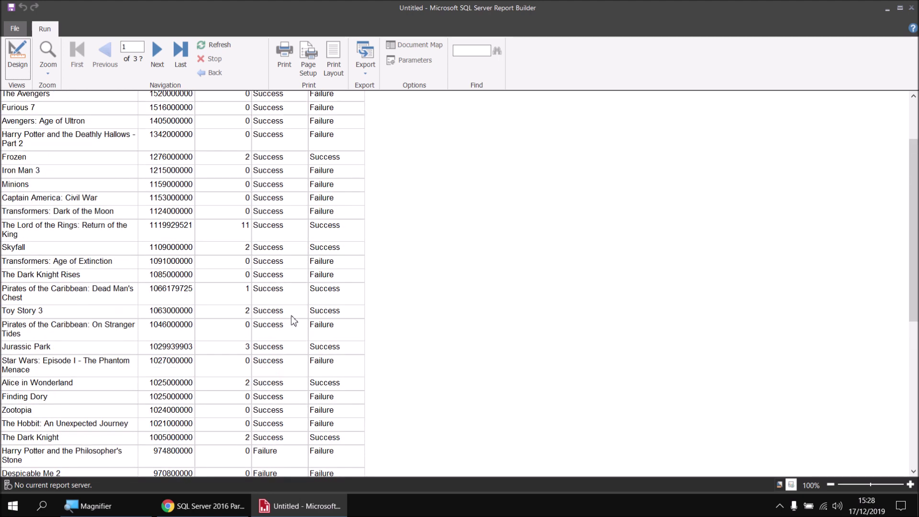
click(17, 60)
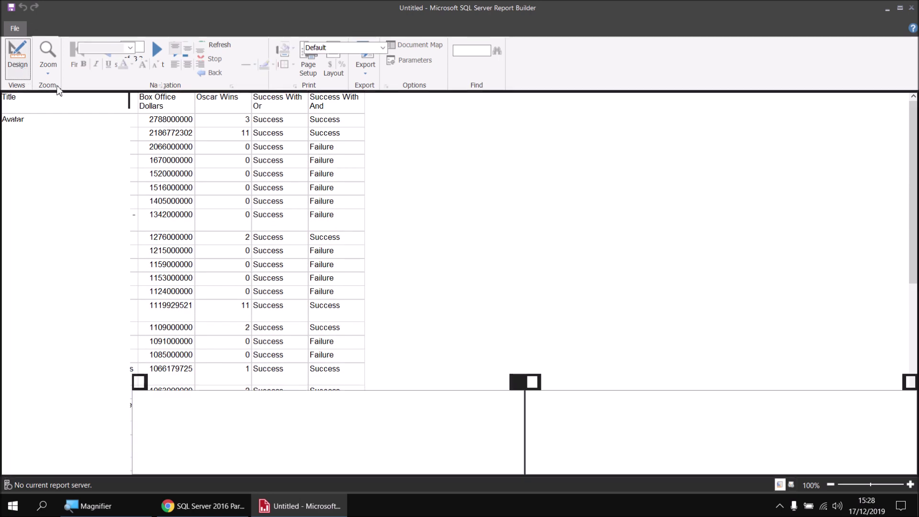
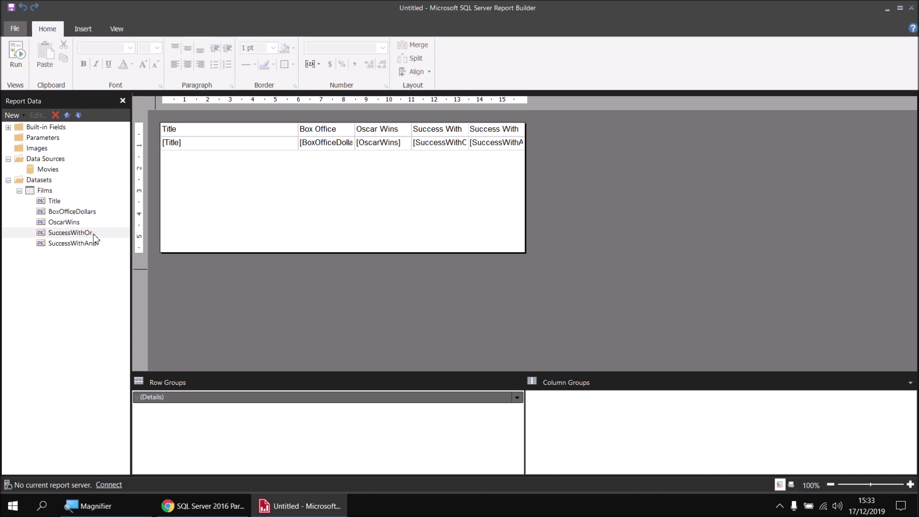
- Reopen the SuccessWithOr field's expression, copy its IIf formula after the equals sign, and close the expression
right_click(95, 234)
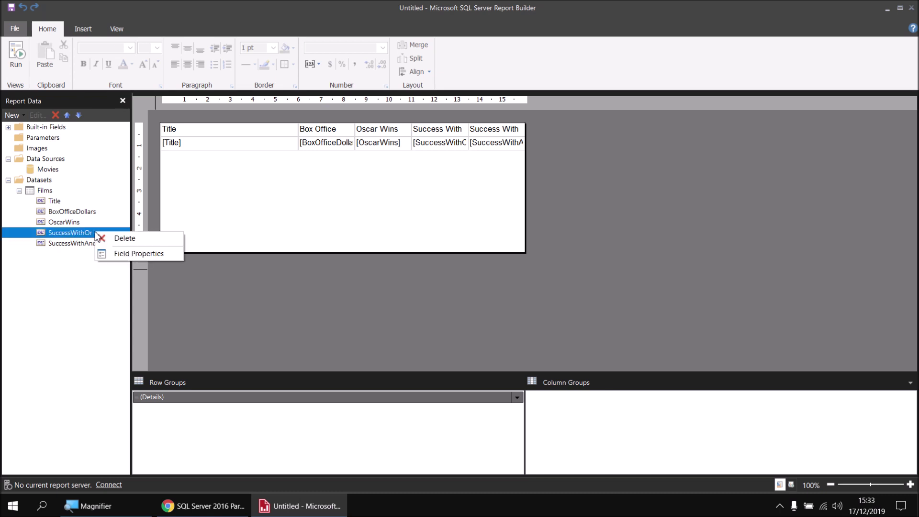
click(120, 254)
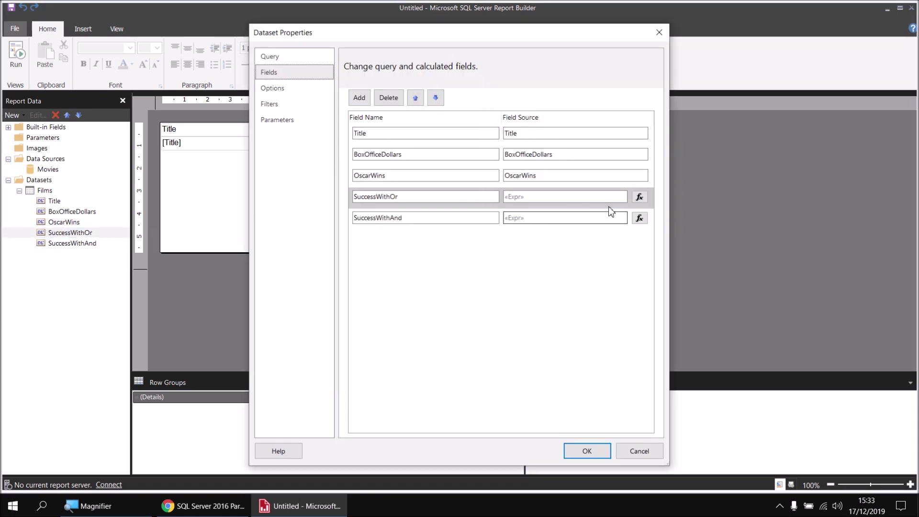
click(640, 198)
drag(635, 105, 278, 99)
key(ctrl+c)
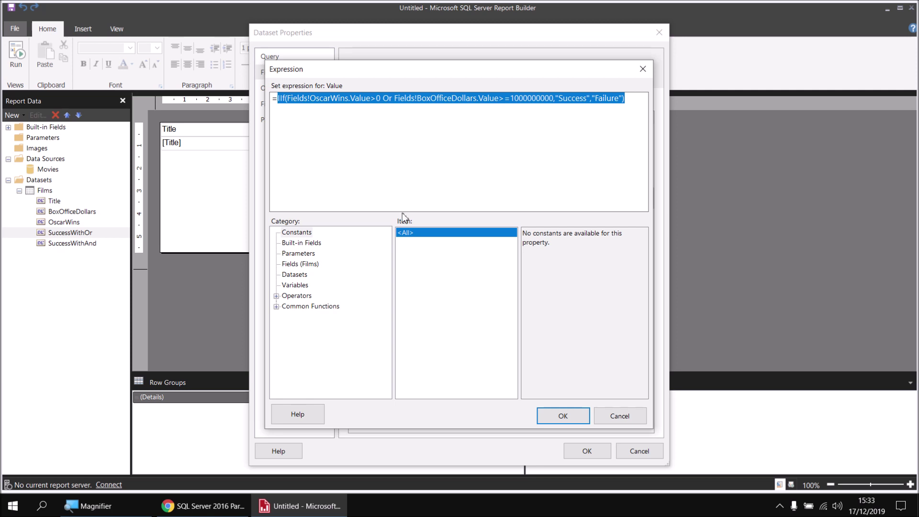
click(611, 418)
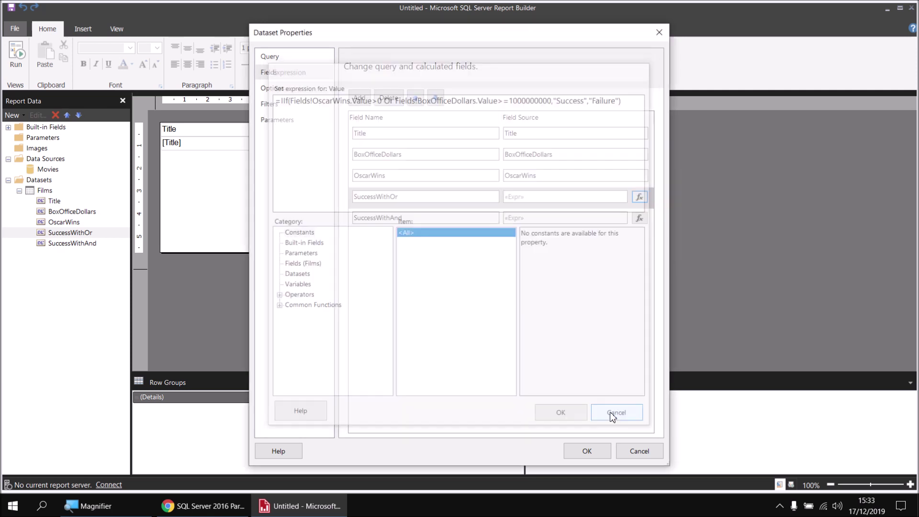
- Add another calculated field named SuccessWithOrElse and paste the copied IIf formula as its expression
click(359, 97)
click(369, 114)
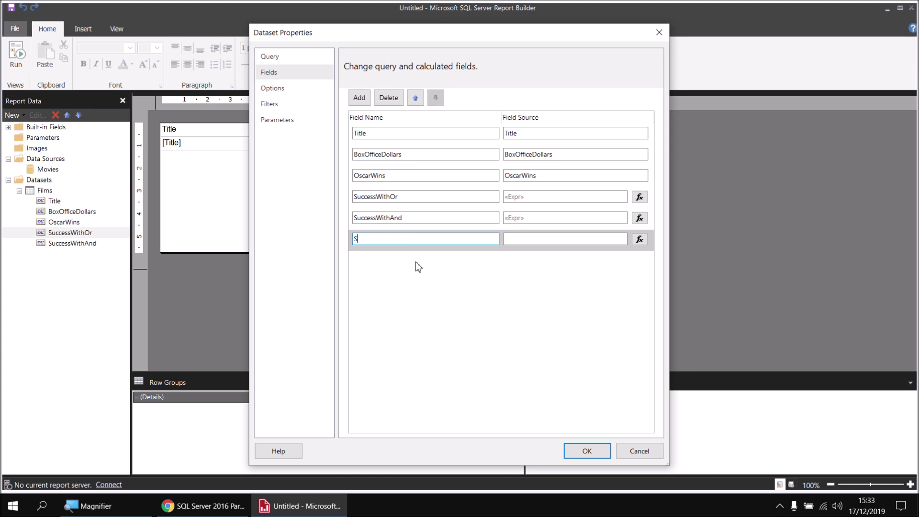
text(SuccessWithOrElse)
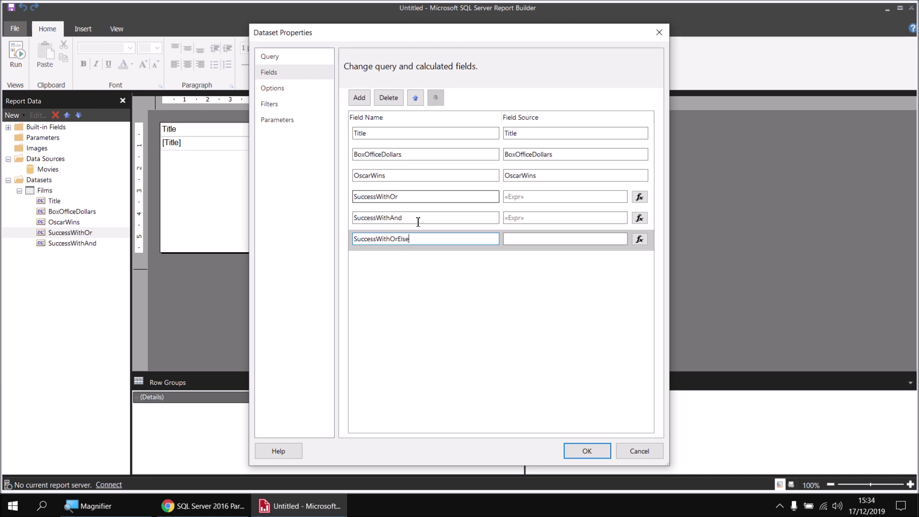
click(639, 239)
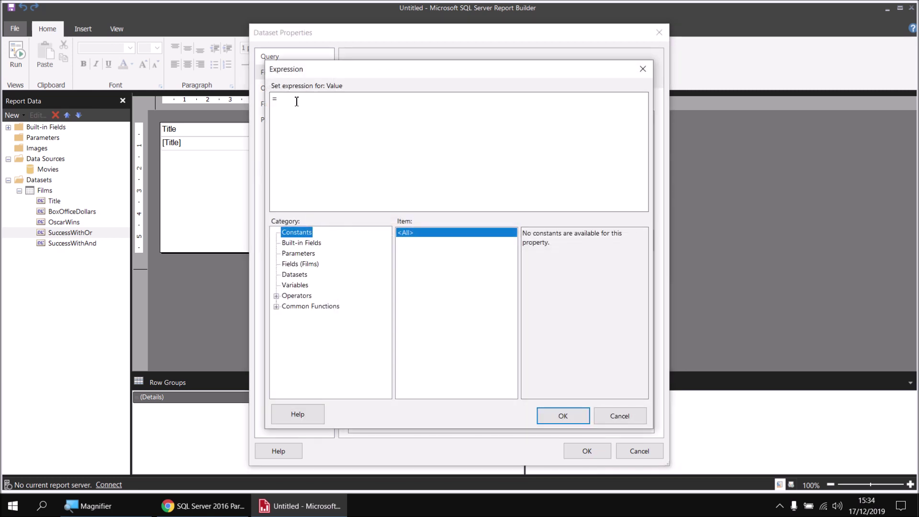
click(296, 102)
key(ctrl+v)
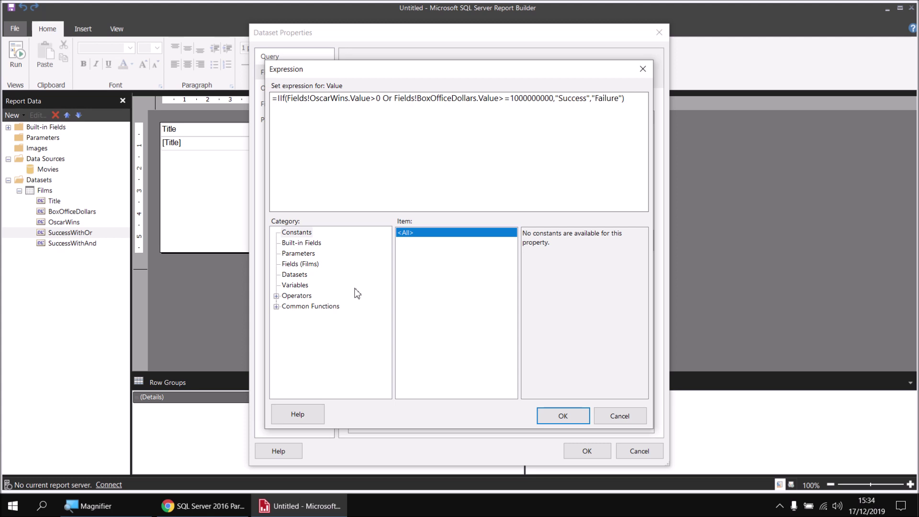
- Look up the logical operators AndAlso and OrElse, and change Or to OrElse in the SuccessWithOrElse expression
click(277, 296)
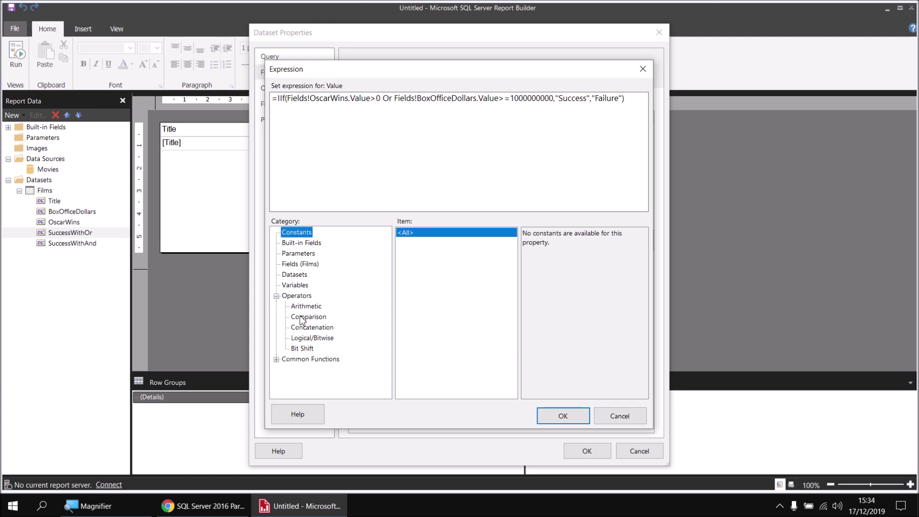
click(302, 340)
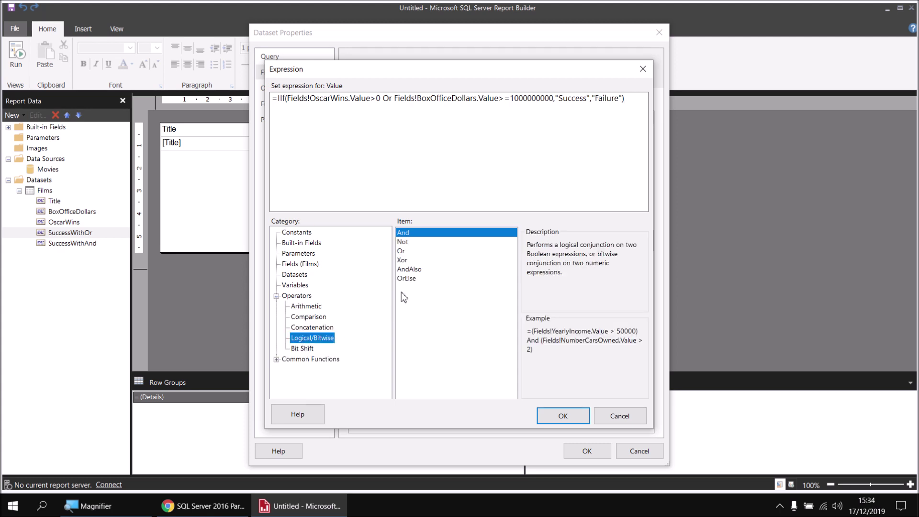
click(408, 280)
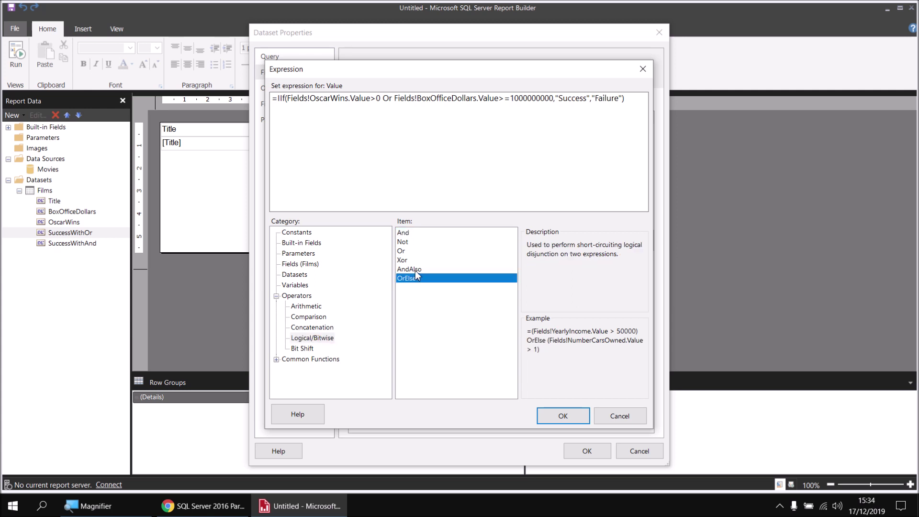
click(416, 269)
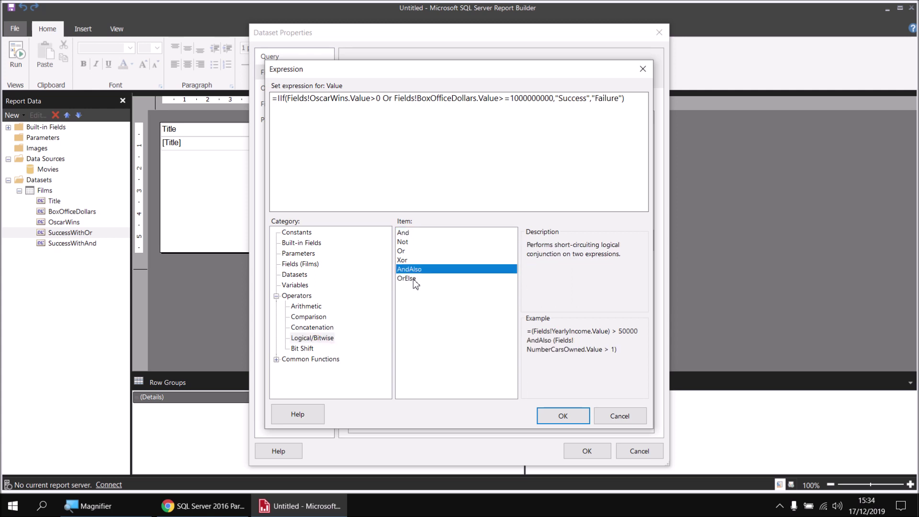
click(413, 280)
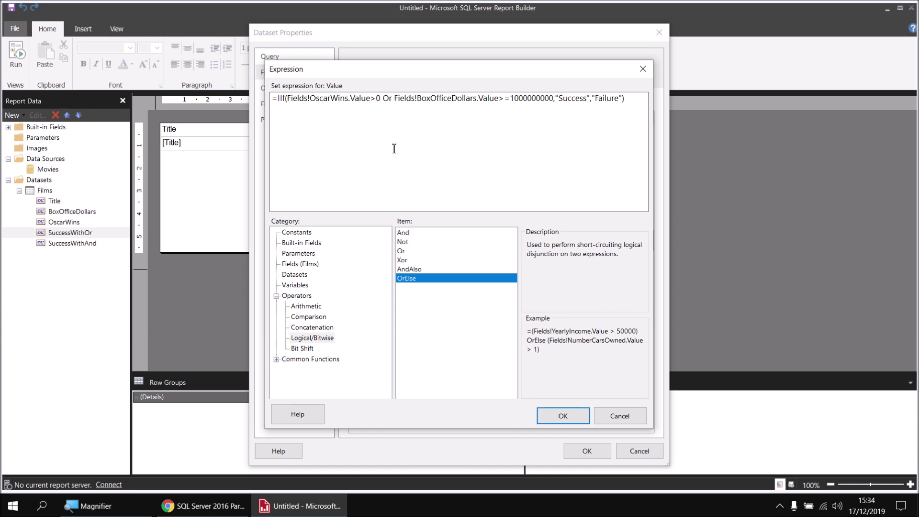
text(Else)
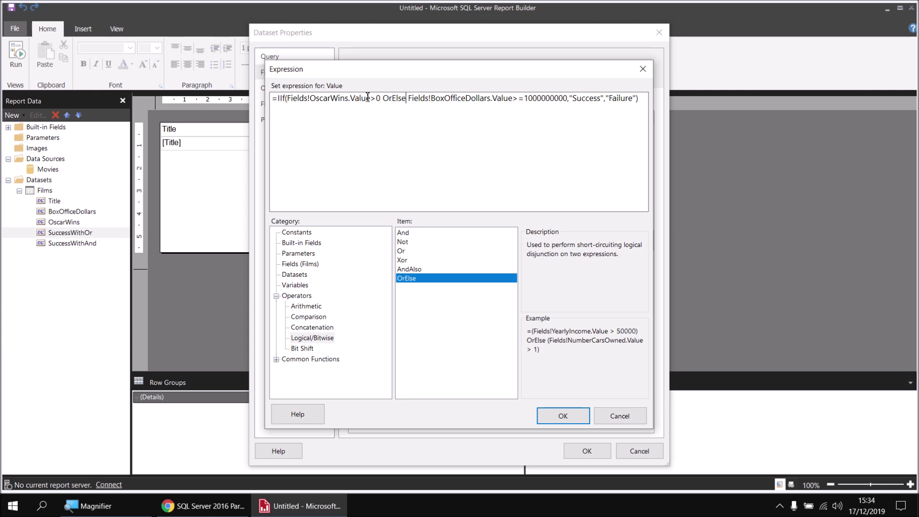
drag(382, 99, 288, 99)
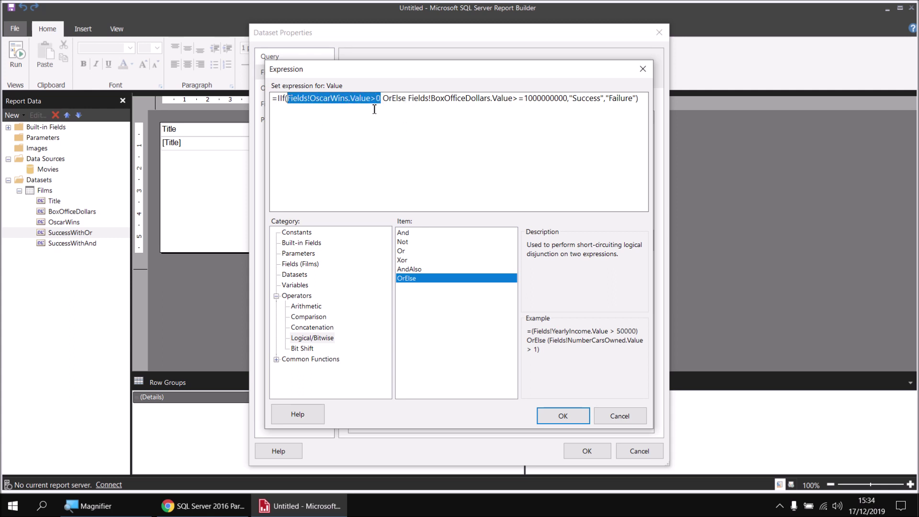
click(407, 119)
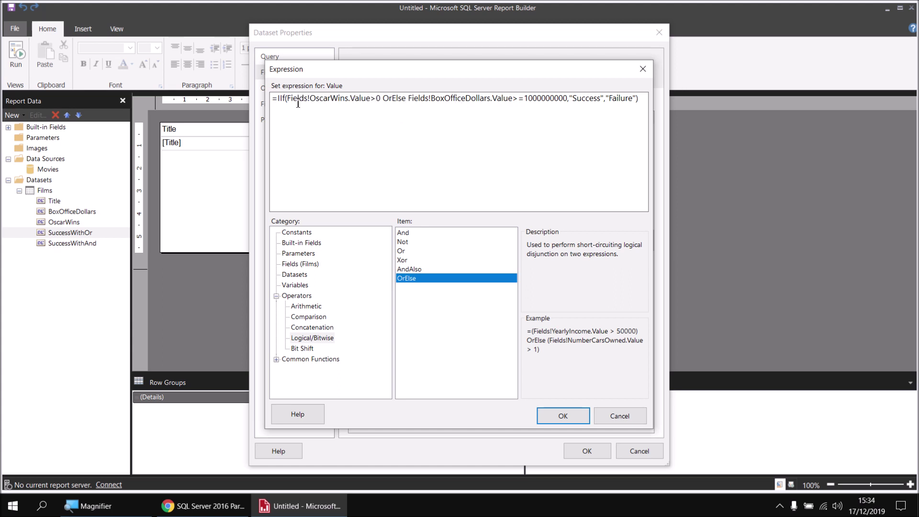
drag(289, 99, 381, 101)
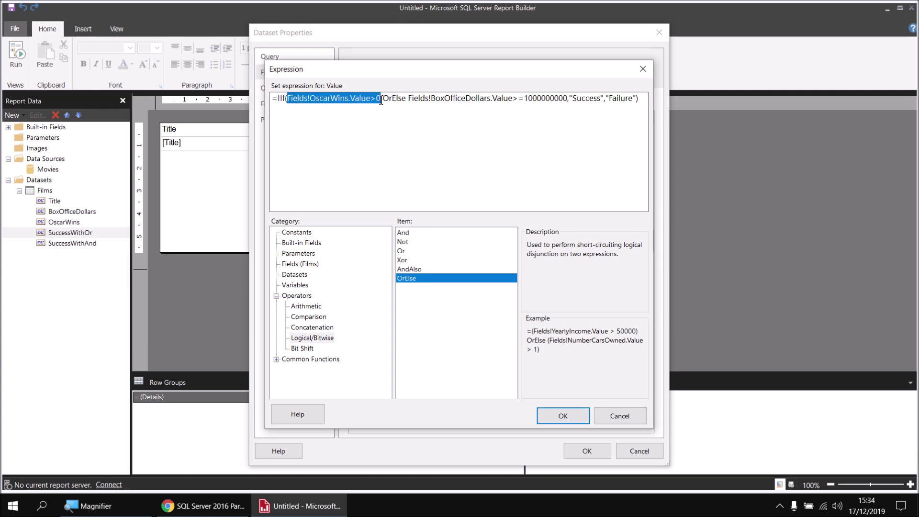
- Confirm the SuccessWithOrElse expression and the dataset changes, and add SuccessWithOrElse as a table column between SuccessWithOr and SuccessWithAnd
drag(408, 98, 565, 98)
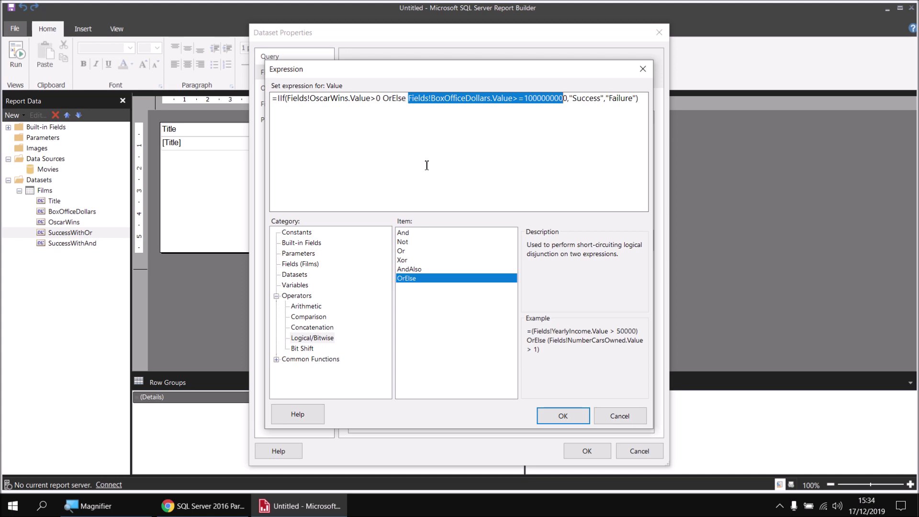
click(559, 416)
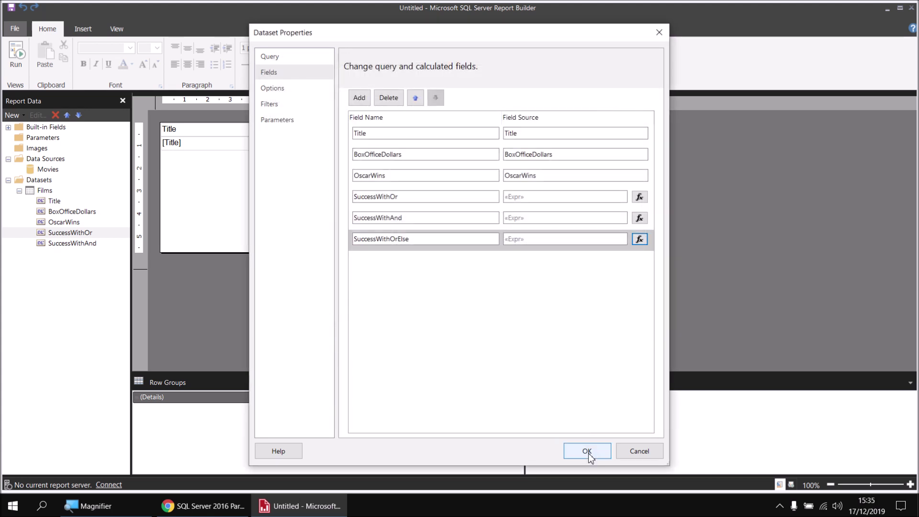
click(589, 451)
click(72, 255)
drag(71, 232, 467, 136)
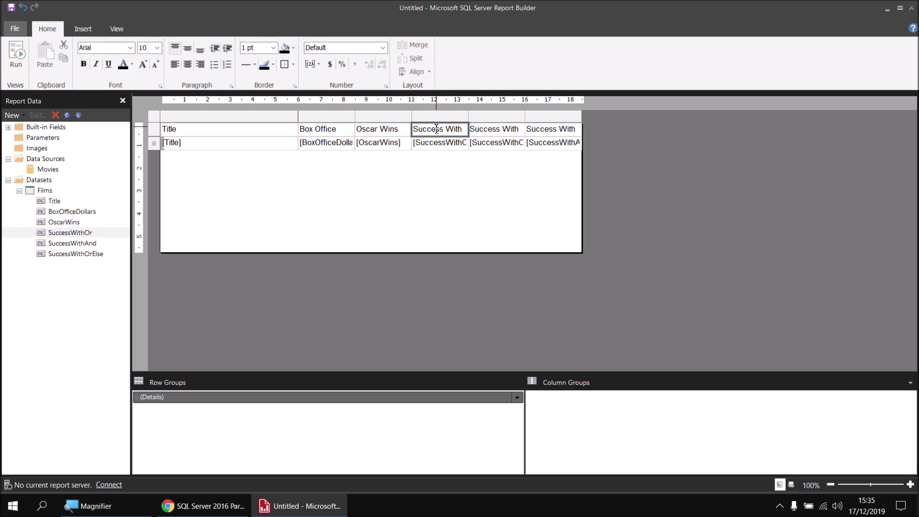
- Run the report to compare the Success With Or Else results with the Or and And columns, and return to the design view
click(17, 58)
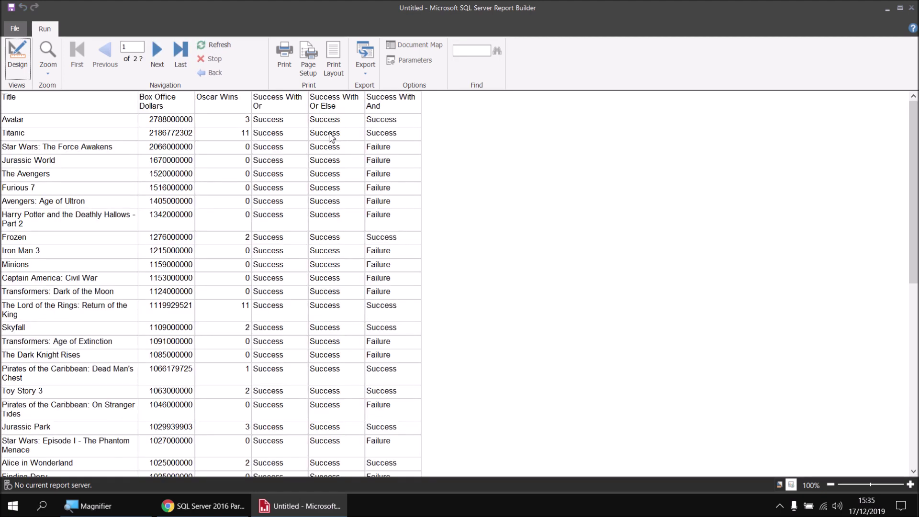
scroll(331, 280, down, 5)
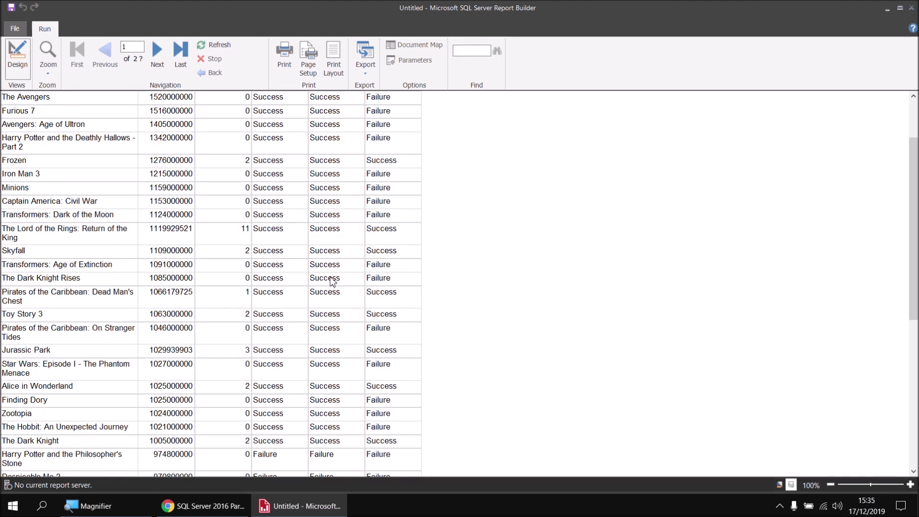
scroll(330, 280, down, 5)
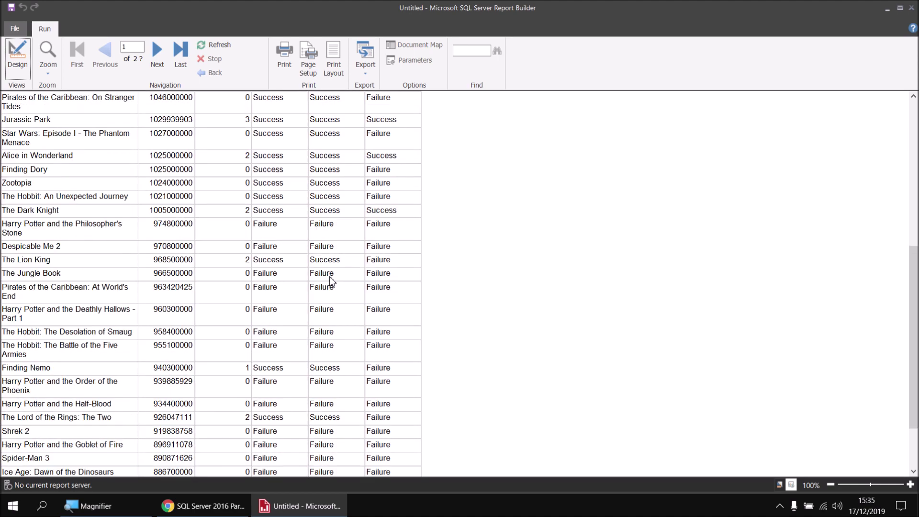
scroll(330, 281, down, 20)
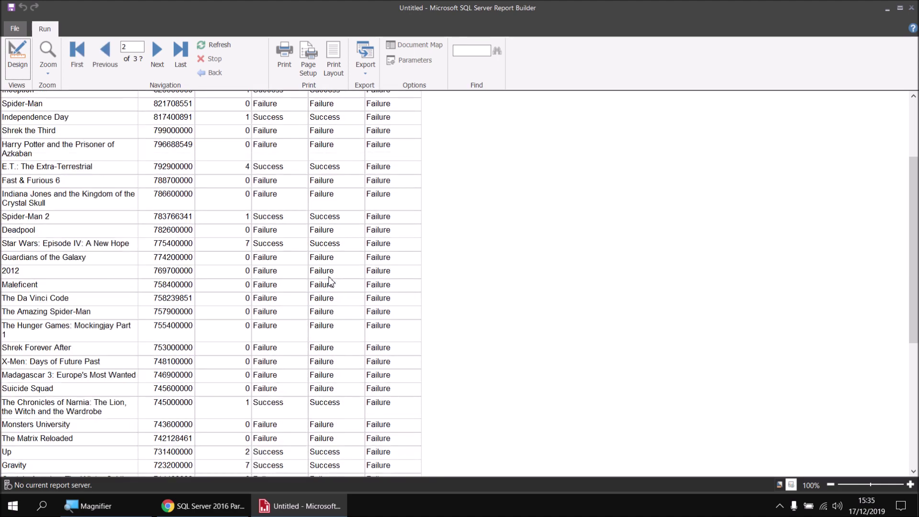
scroll(331, 282, up, 20)
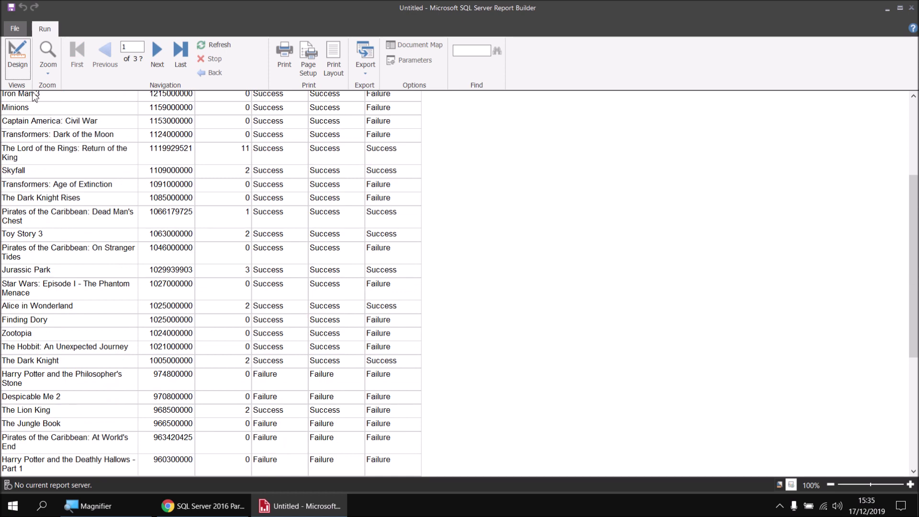
click(18, 58)
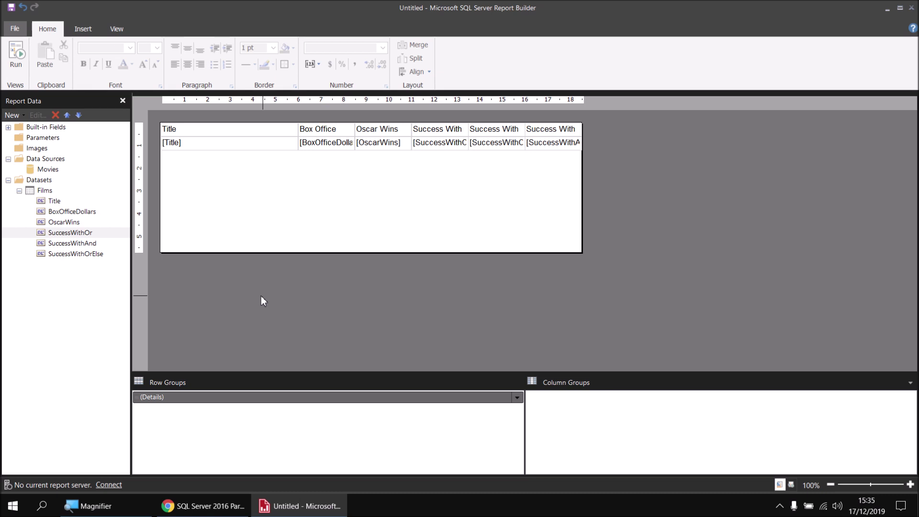
- Add a calculated field named SuccessWithAndAlso to the Films dataset
right_click(50, 192)
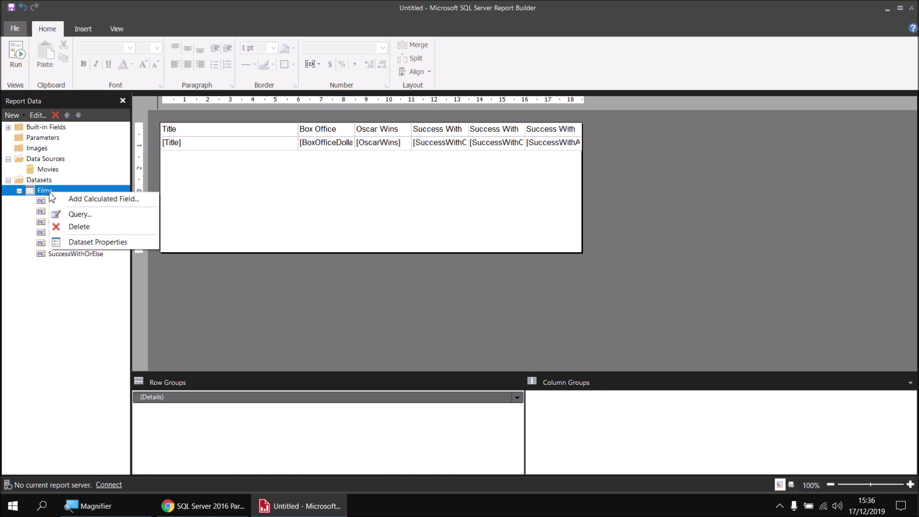
click(107, 200)
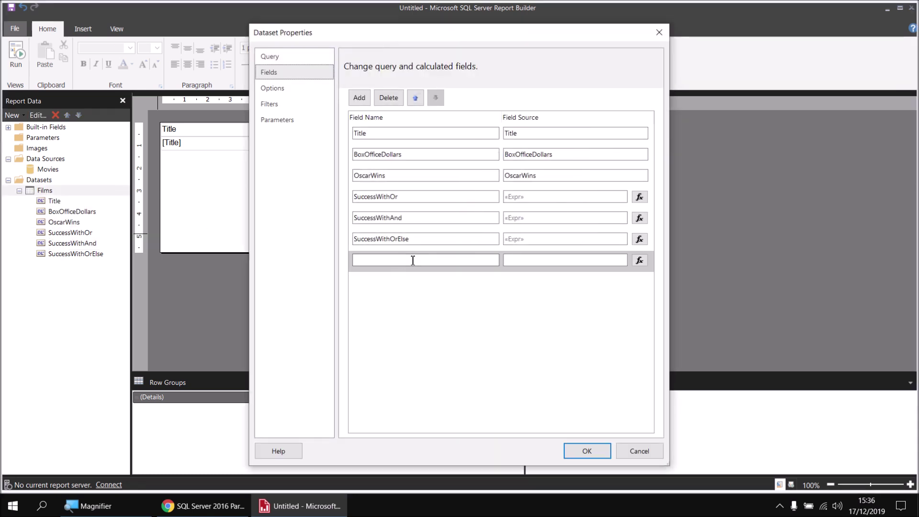
click(378, 260)
text(Succe)
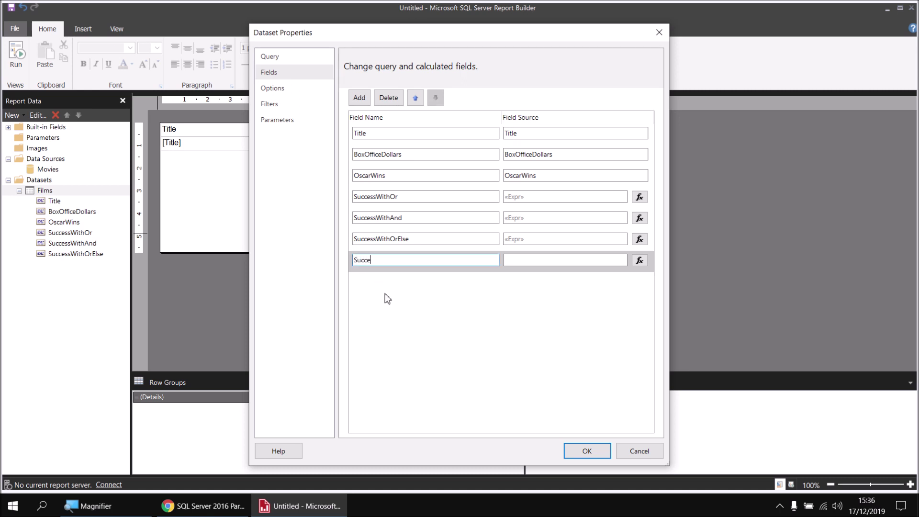
text(ssWithAndAlso)
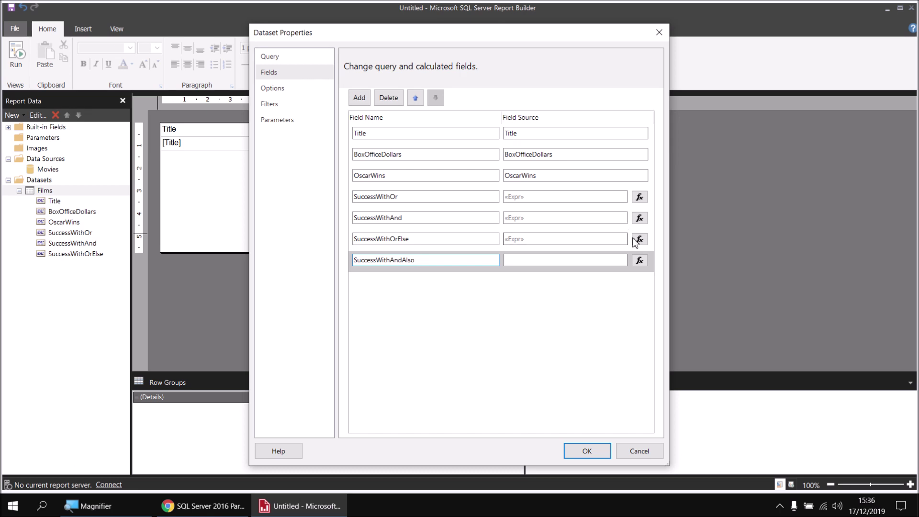
- Paste the copied IIf formula as the SuccessWithAndAlso expression and change its Or operator to AndAlso
click(639, 260)
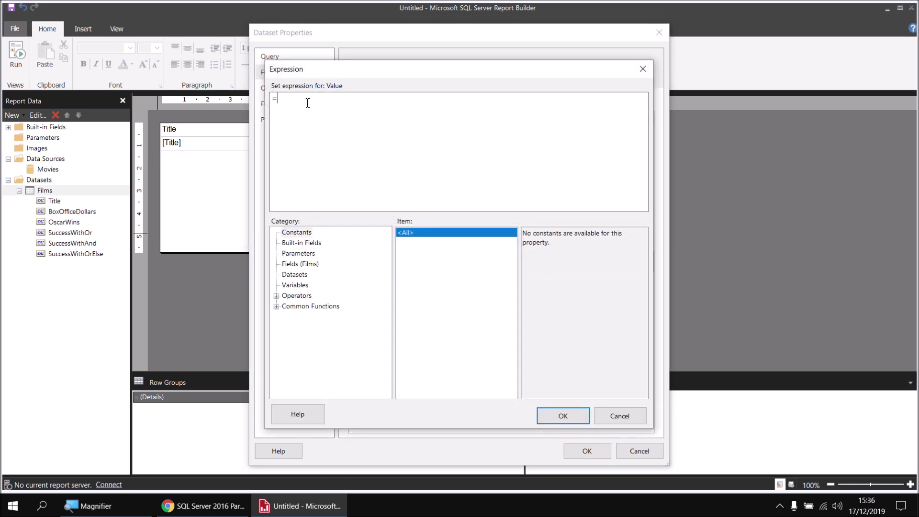
key(ctrl+v)
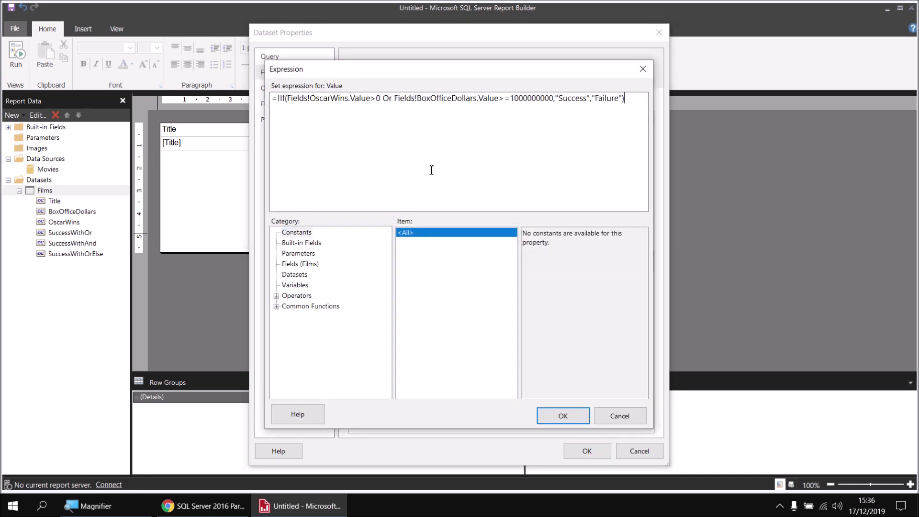
double_click(387, 99)
text(AndAls)
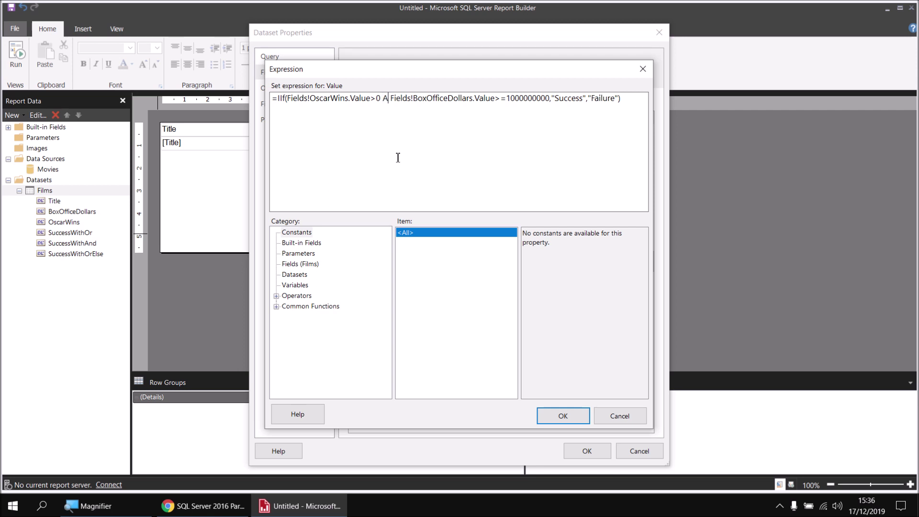
text(o)
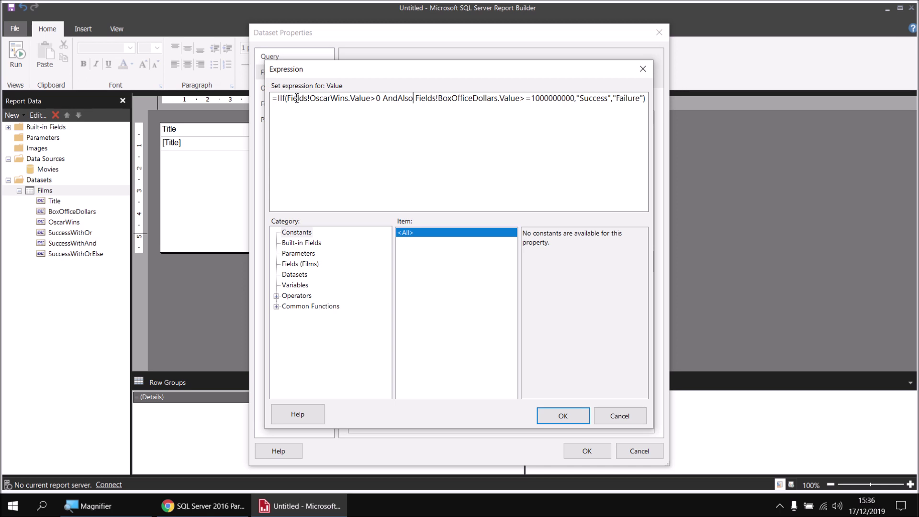
- Confirm the AndAlso expression and the dataset changes, and add SuccessWithAndAlso as the last column of the table
drag(288, 99, 380, 100)
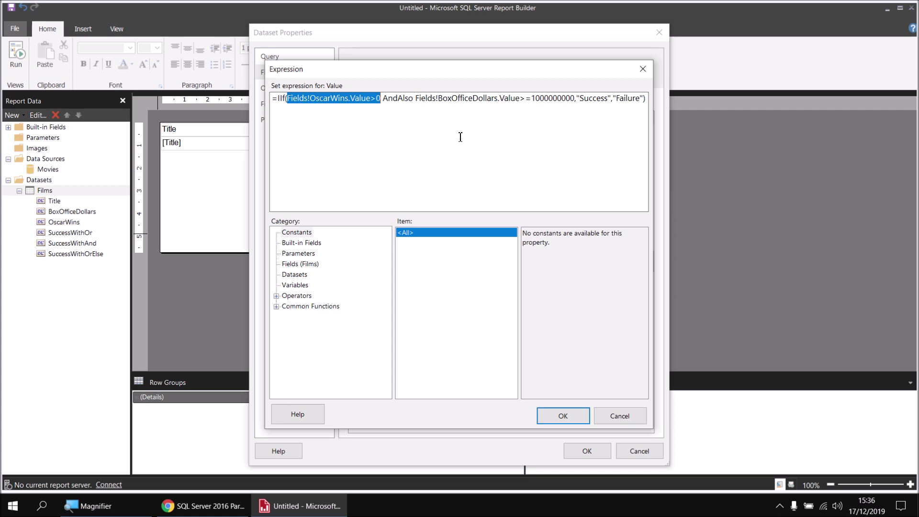
click(560, 419)
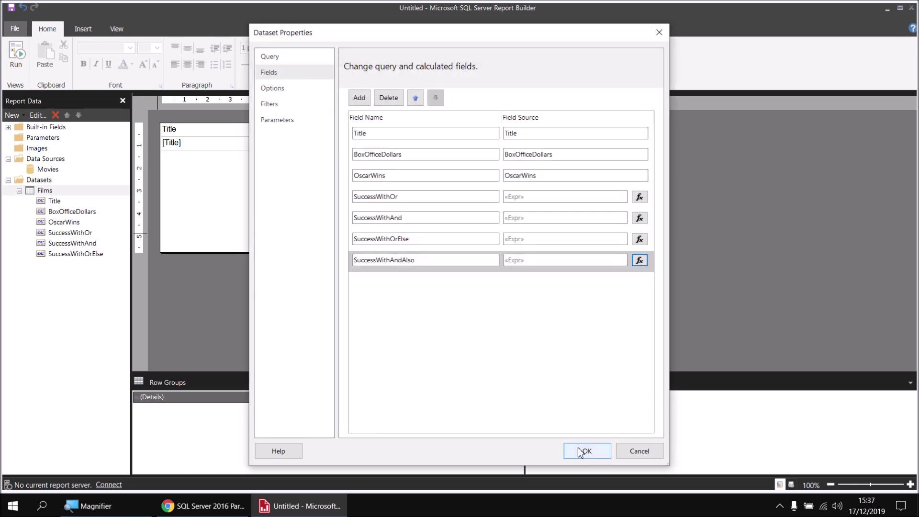
click(585, 450)
drag(73, 266, 575, 142)
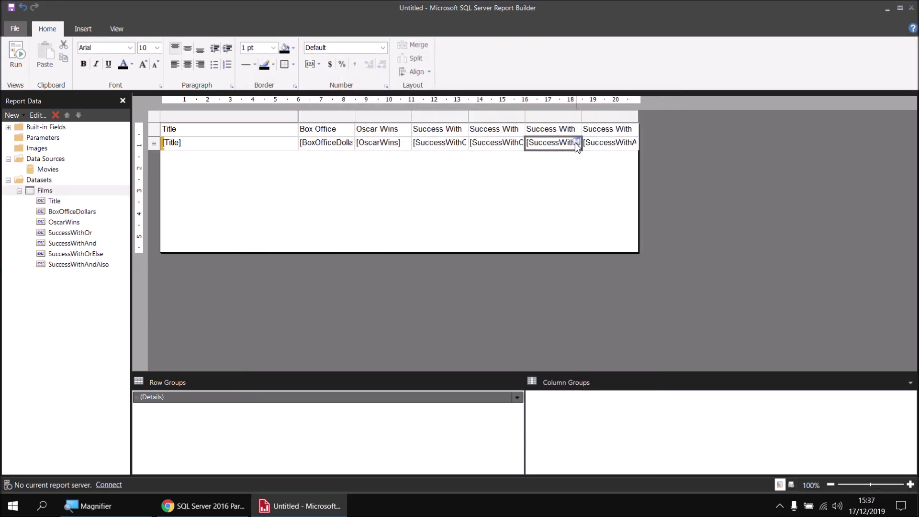
- Run the report to compare the Success With And Also results with the Success With And column, and return to the design view
click(15, 52)
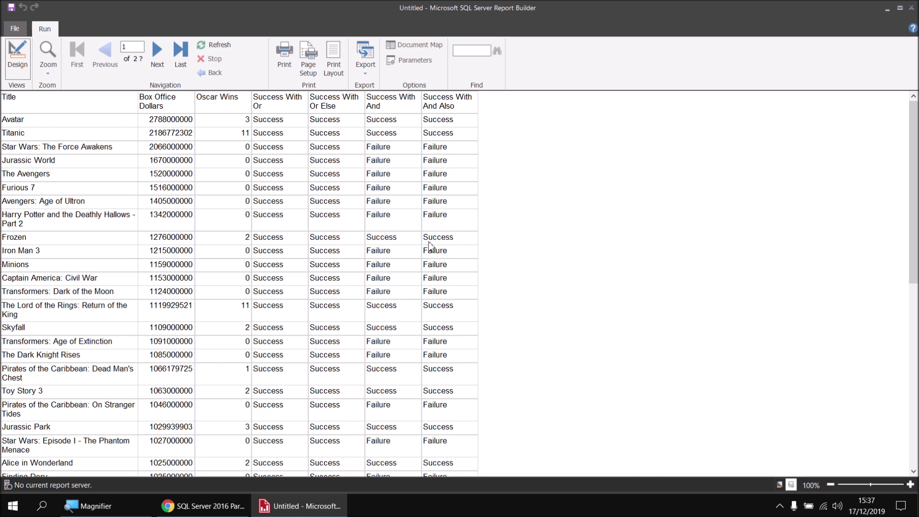
scroll(431, 262, down, 3)
scroll(427, 269, down, 3)
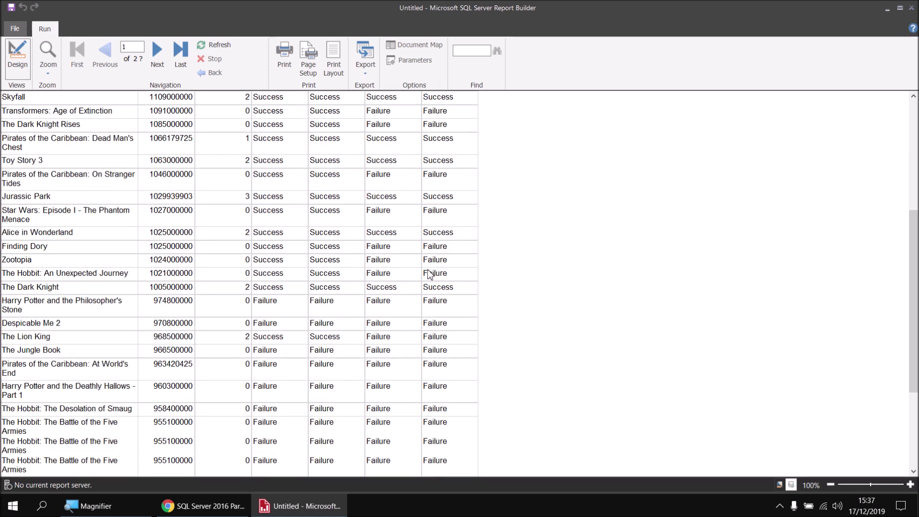
click(14, 58)
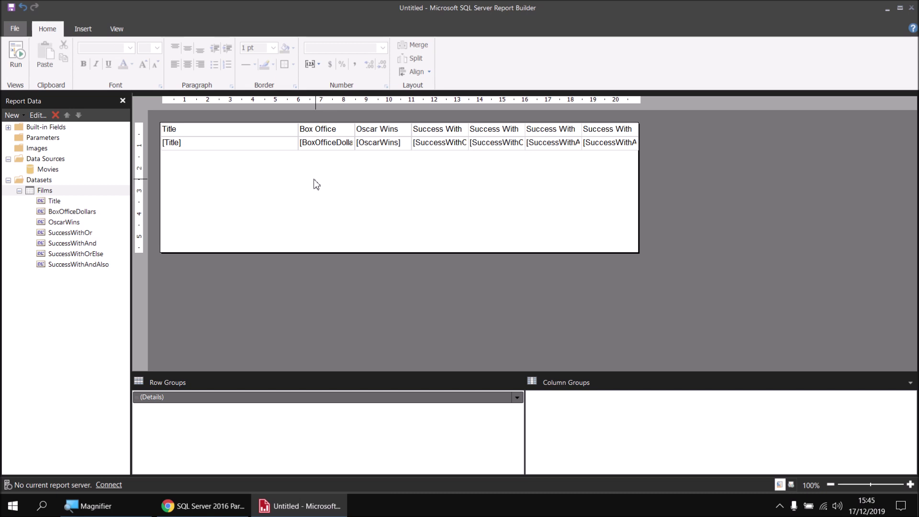
- Add a calculated field named SuccessWithXor to the Films dataset
right_click(60, 191)
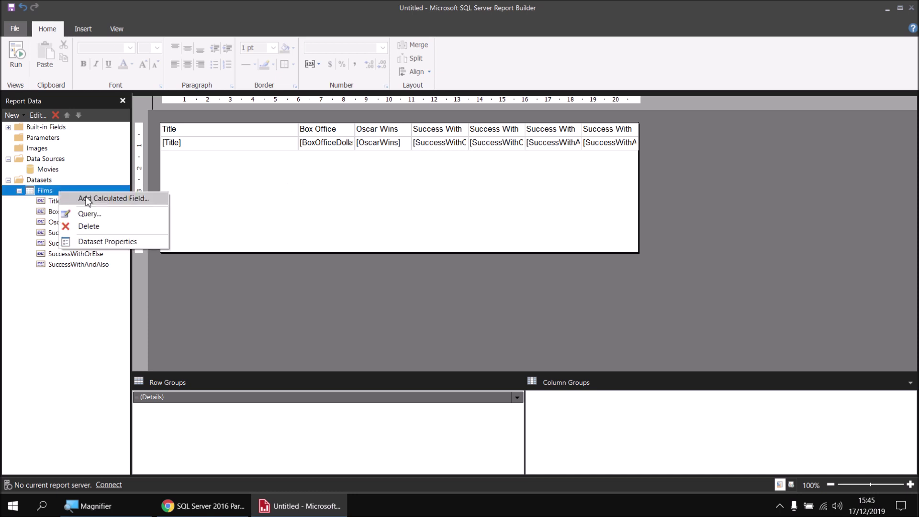
click(93, 199)
click(373, 281)
text(SuccessWithXor)
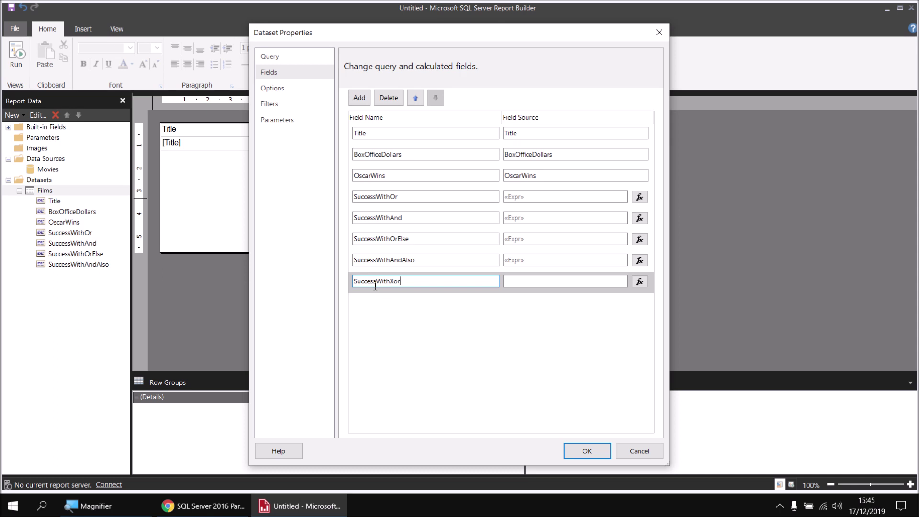
- Open the SuccessWithXor field's expression and insert the Switch function from the program flow functions
click(640, 280)
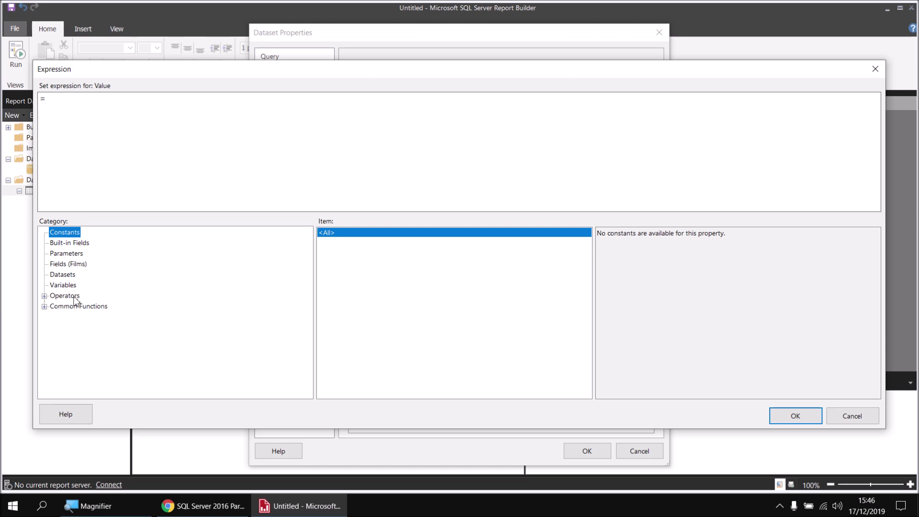
click(45, 306)
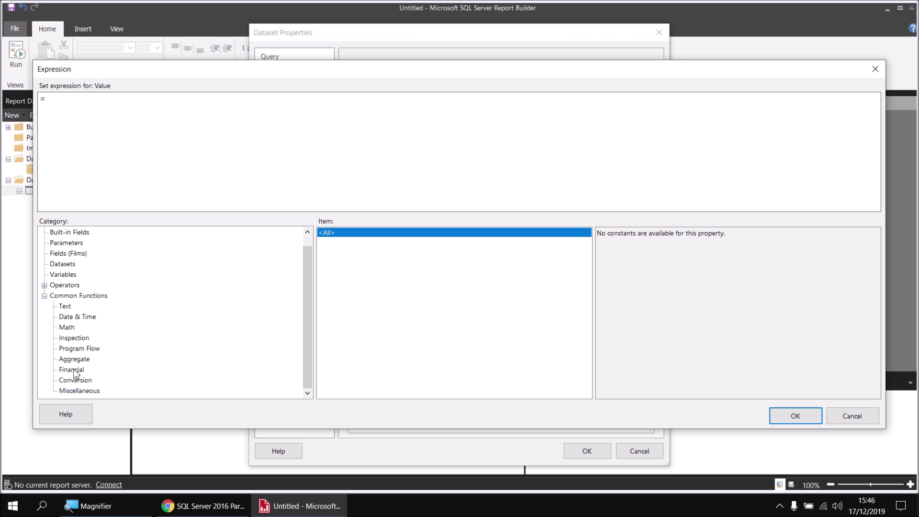
click(77, 349)
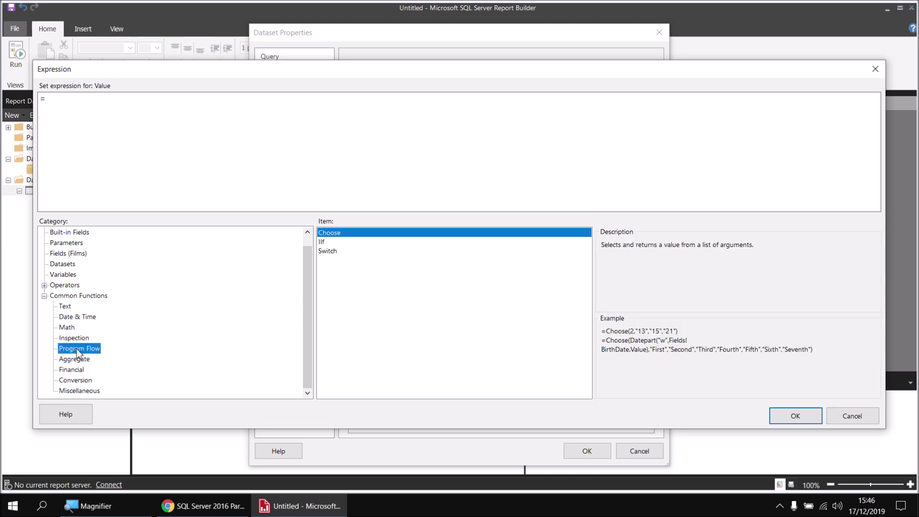
click(330, 252)
double_click(330, 252)
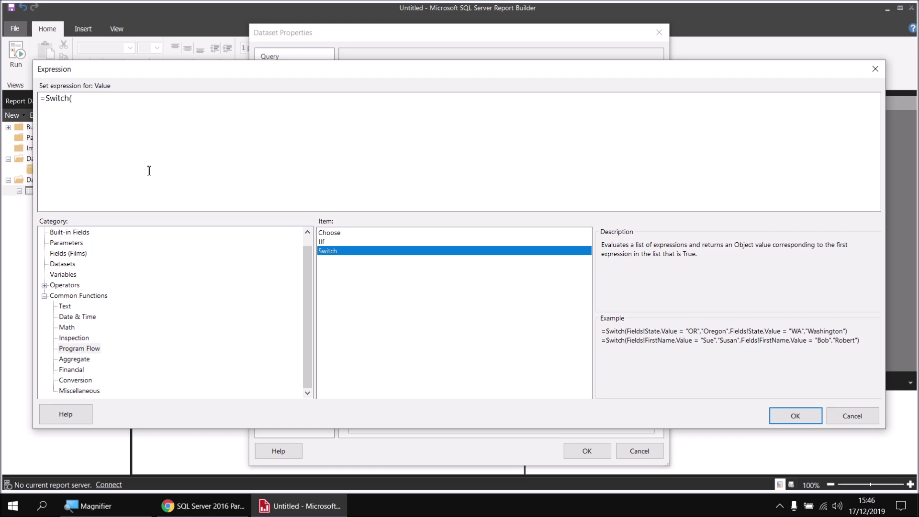
- Enter the OscarWins field compared as >0 as the first condition inside Switch
click(71, 253)
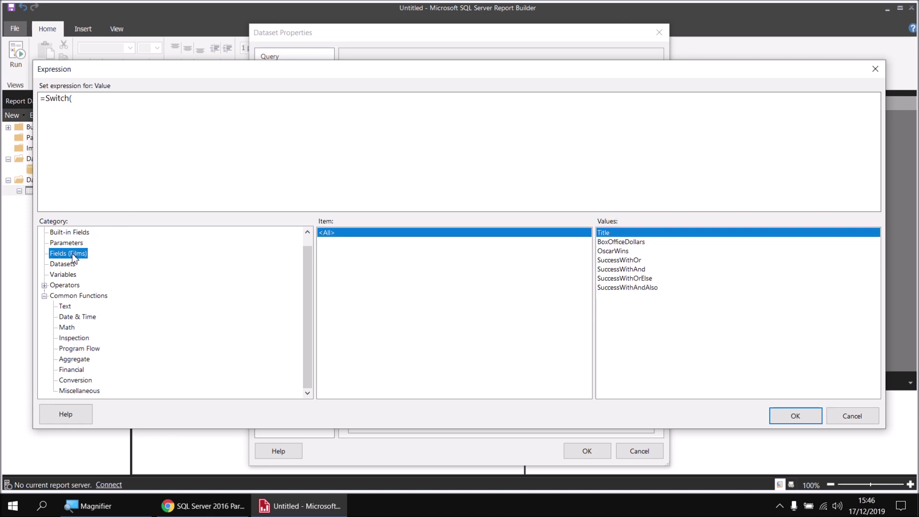
double_click(612, 251)
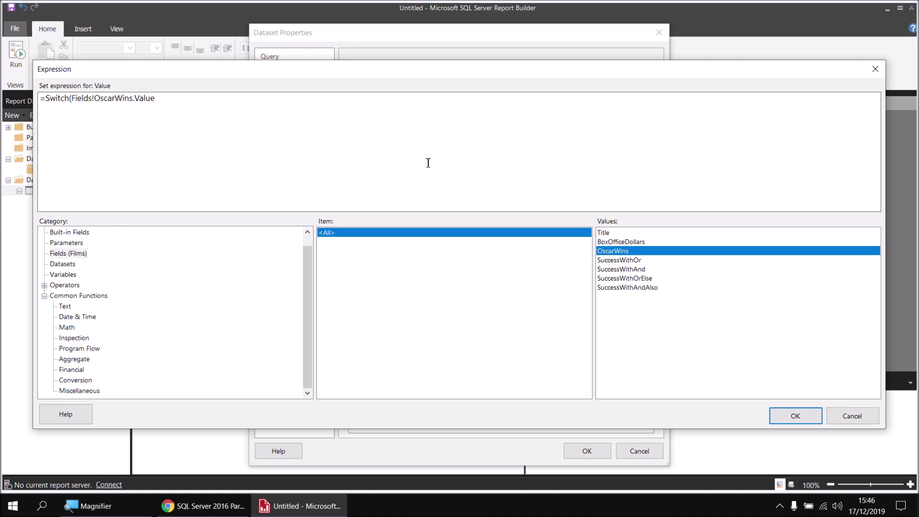
text(>0)
click(46, 286)
click(72, 329)
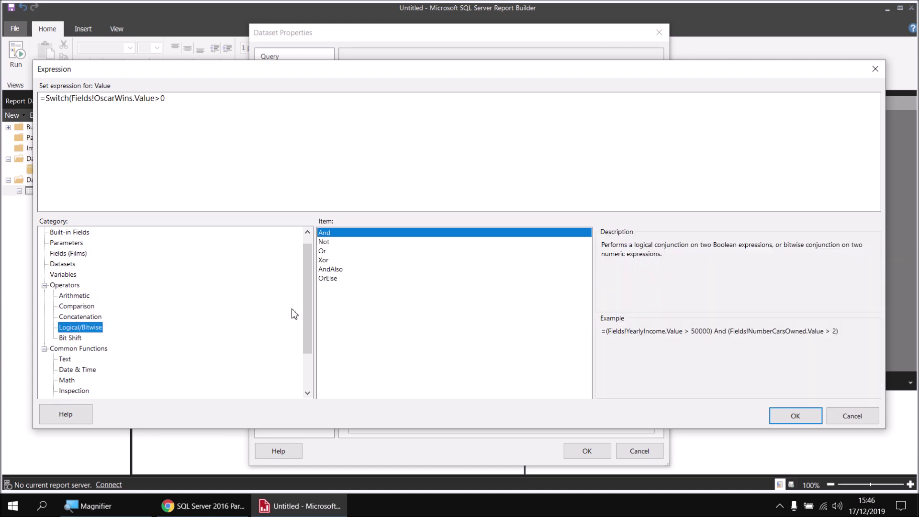
double_click(325, 260)
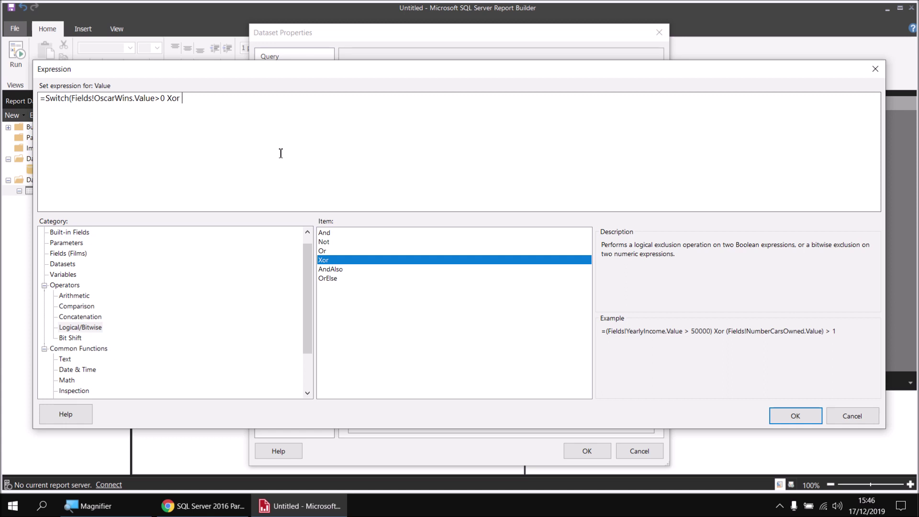
click(69, 255)
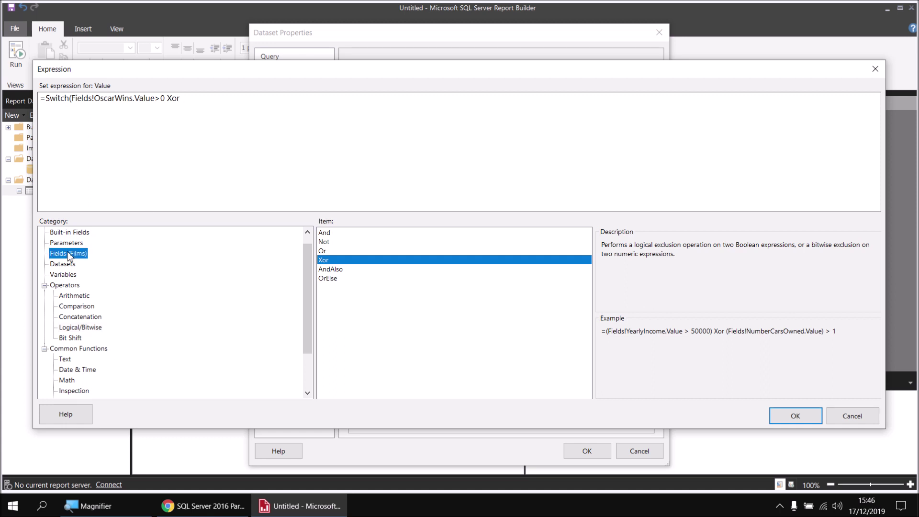
double_click(617, 242)
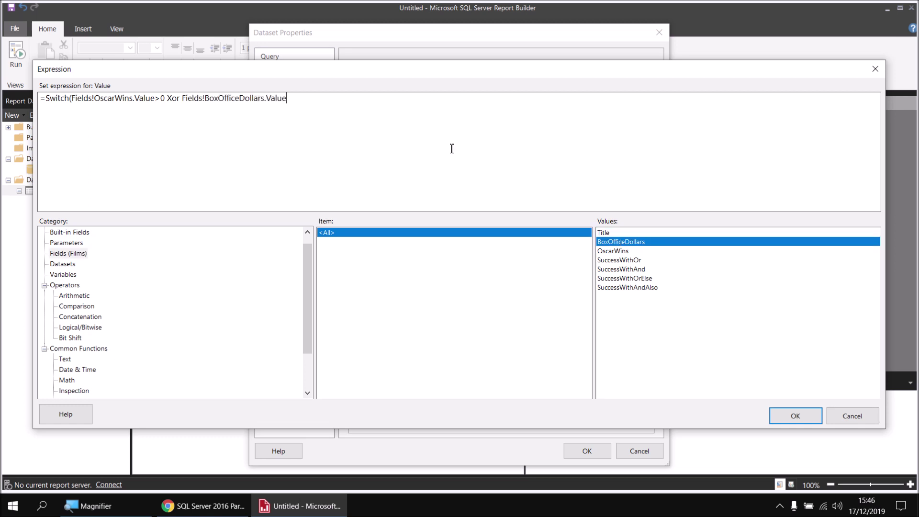
text(>=1000000000,)
text("Partial)
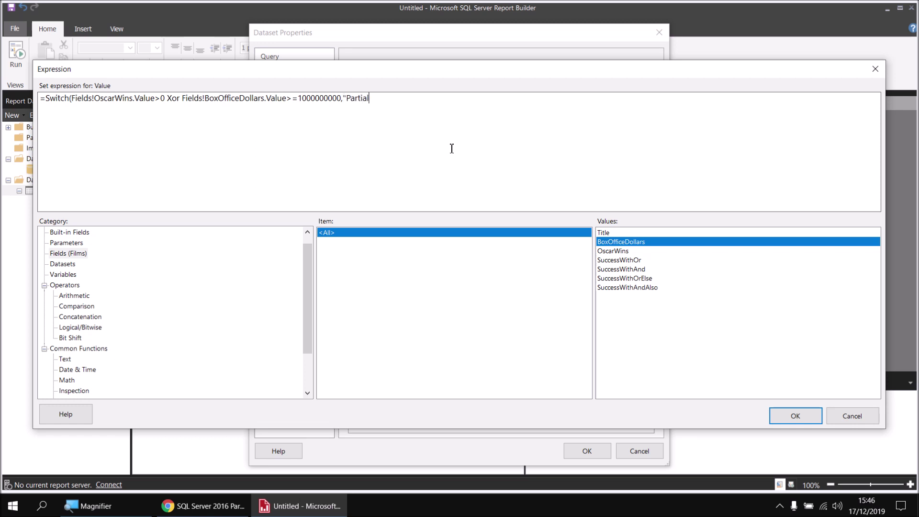
text( Success",)
- Duplicate the condition and its result at the end of the Switch expression, replacing Xor with And in the copy
click(72, 98)
drag(74, 101, 409, 108)
key(ctrl+c)
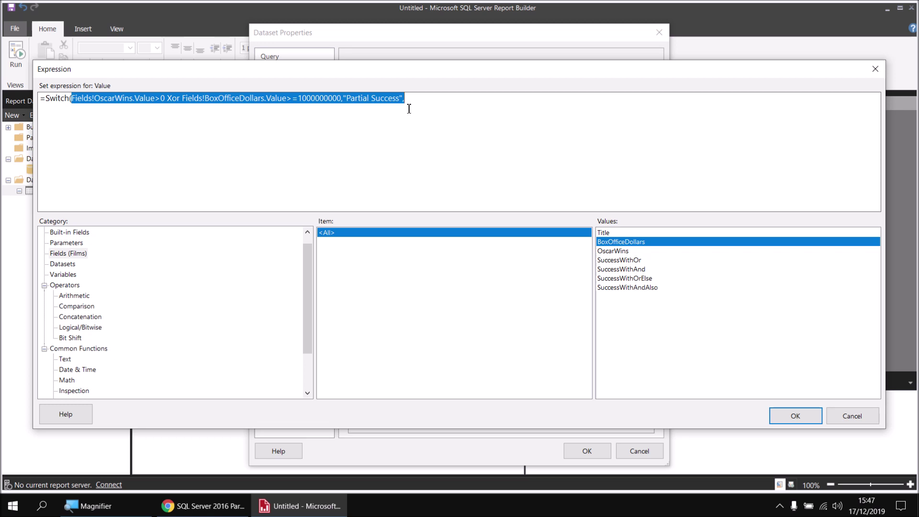
click(420, 99)
key(ctrl+v)
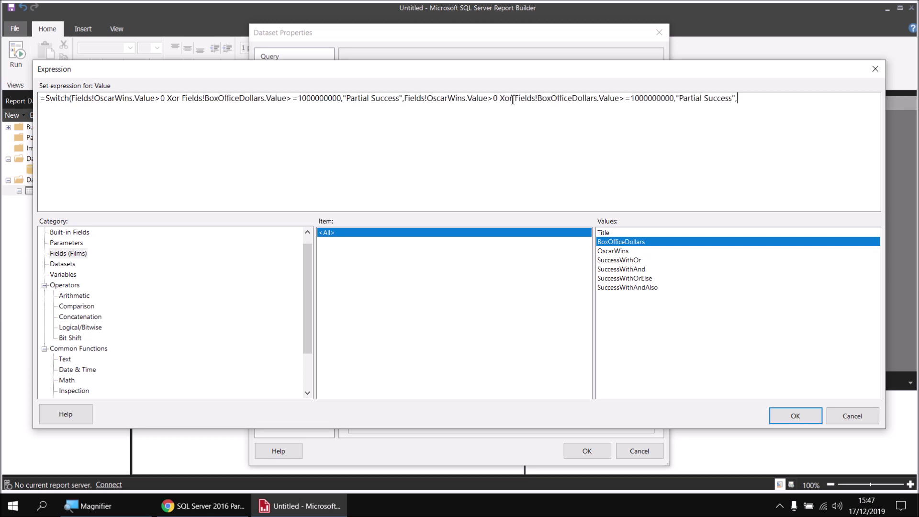
drag(513, 100, 502, 100)
text(And)
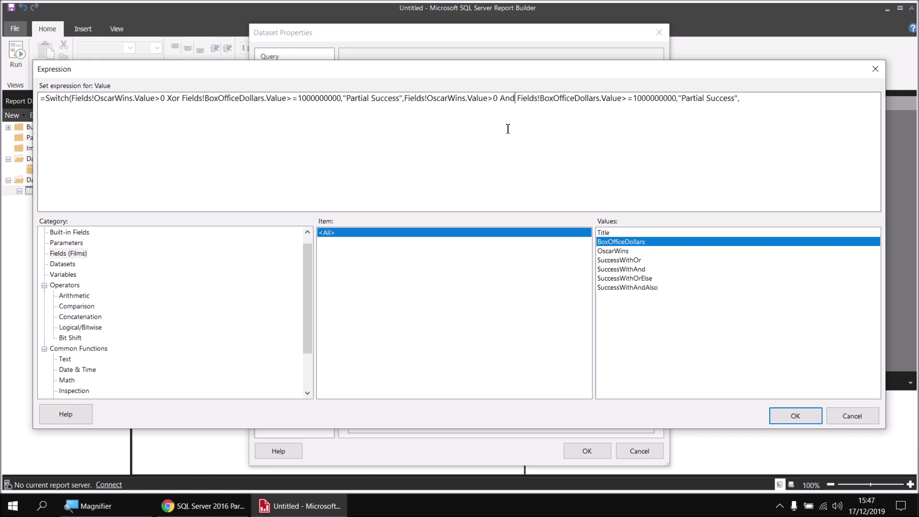
- Change the second condition's result to "Complete Success", close Switch with the pair True,"Failure", and save the dataset changes
click(706, 99)
drag(705, 99, 682, 99)
text(Complete)
click(760, 101)
text(True,)
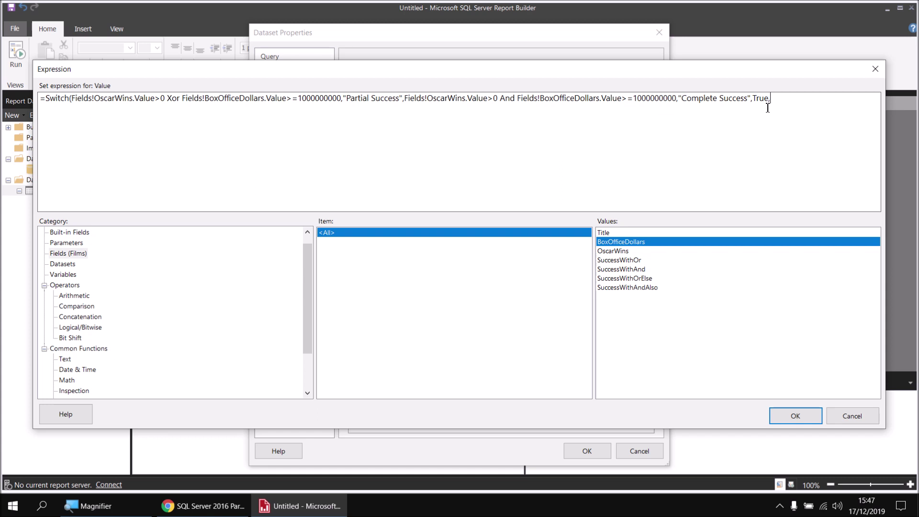
text("Failure"))
click(796, 415)
click(586, 451)
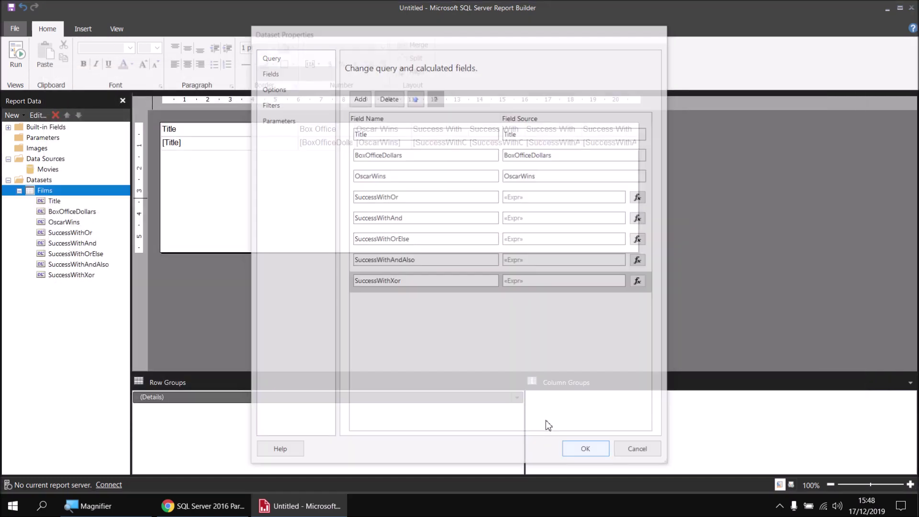
- Add SuccessWithXor as the last column of the table and run the report to review the Xor ratings down the list
drag(62, 276, 639, 134)
click(17, 53)
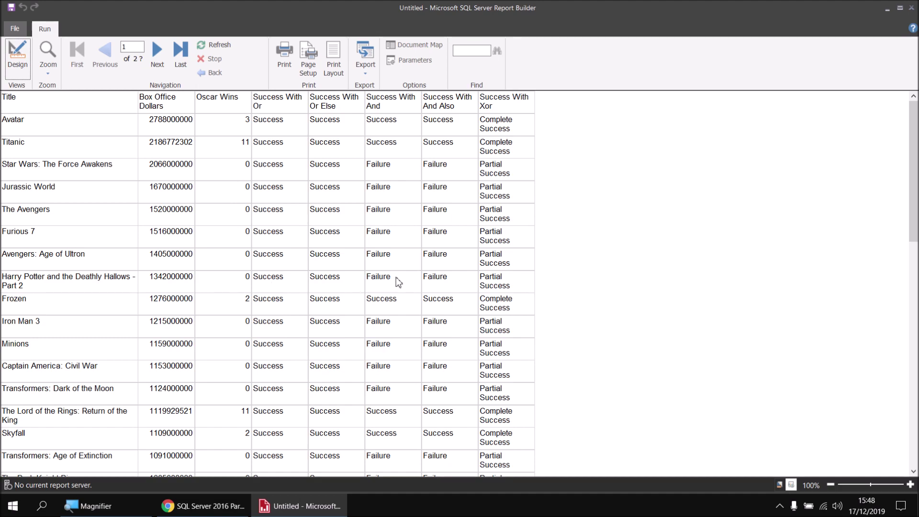
scroll(399, 281, down, 5)
scroll(399, 282, down, 10)
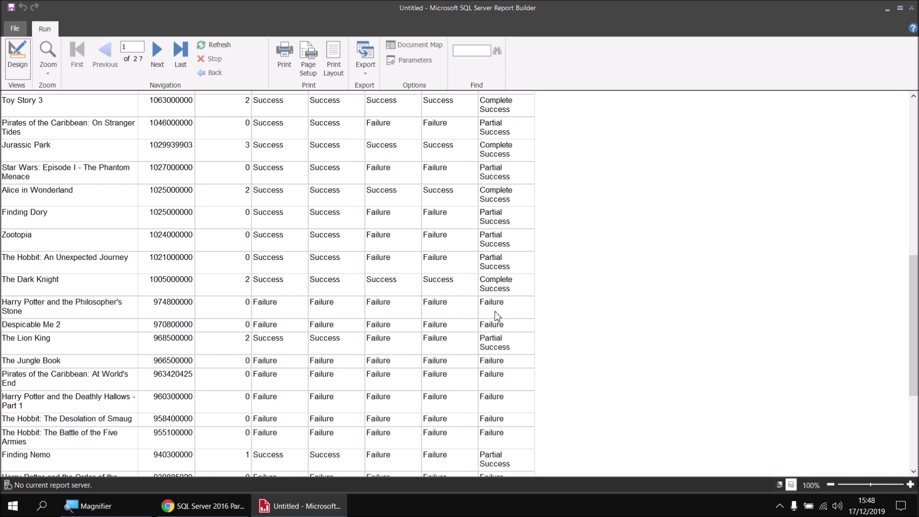
scroll(257, 319, down, 1)
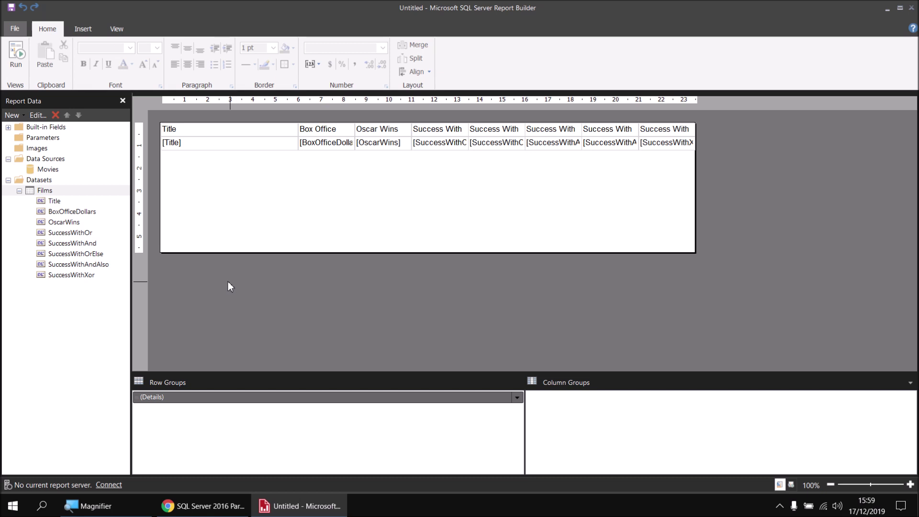
- Copy the IIf formula, without its equals sign, from the SuccessWithAnd field's expression and leave that expression as it is
right_click(91, 245)
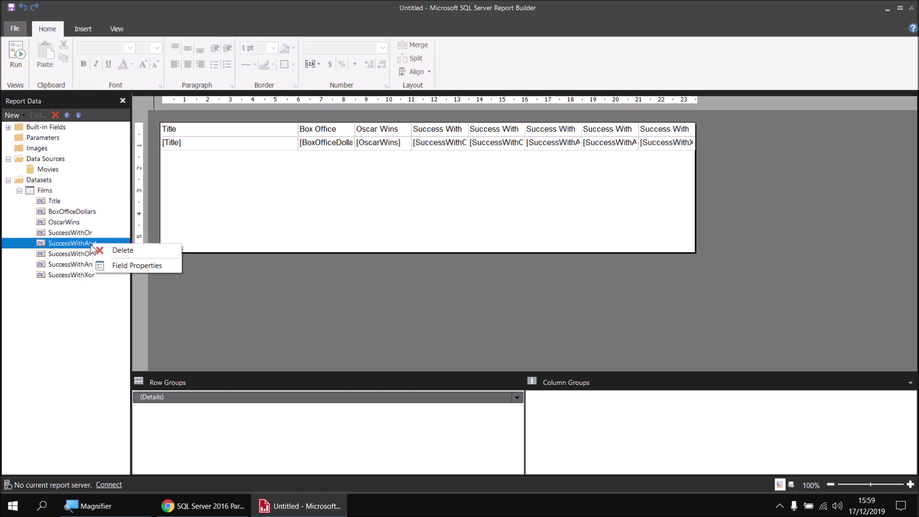
click(117, 266)
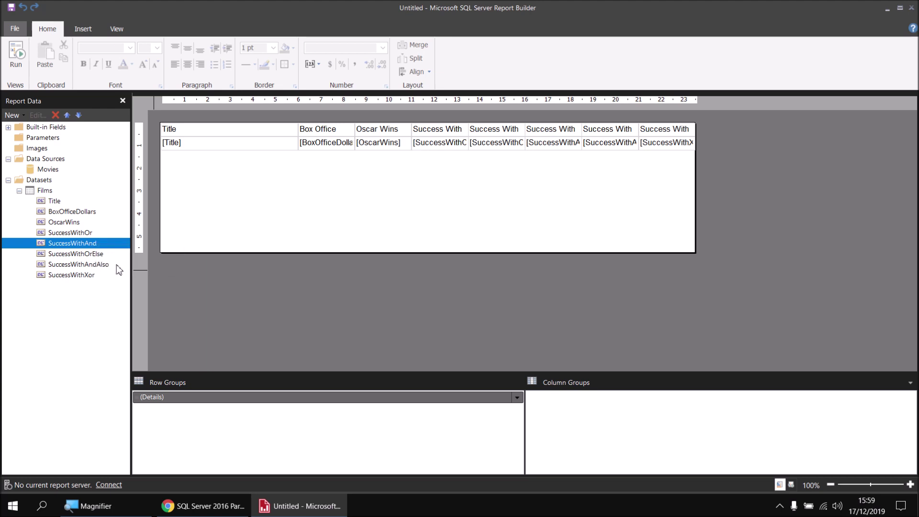
click(640, 219)
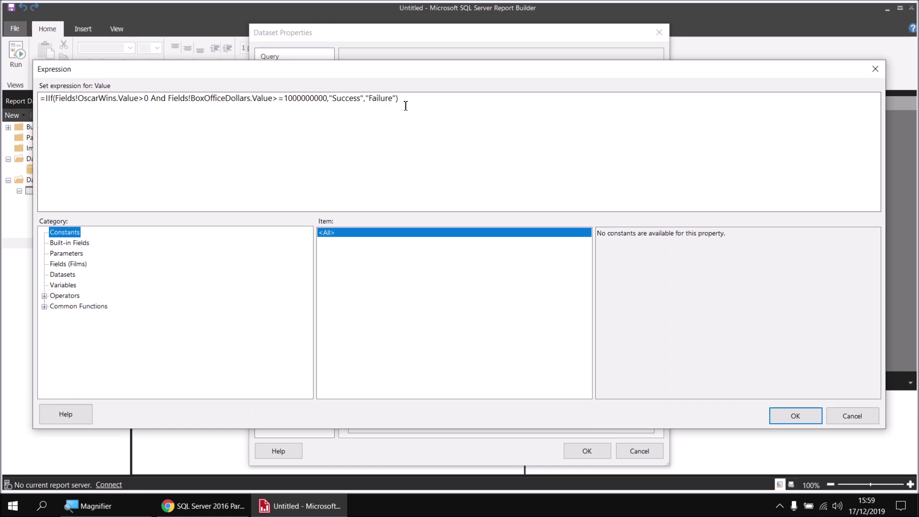
drag(402, 99, 47, 104)
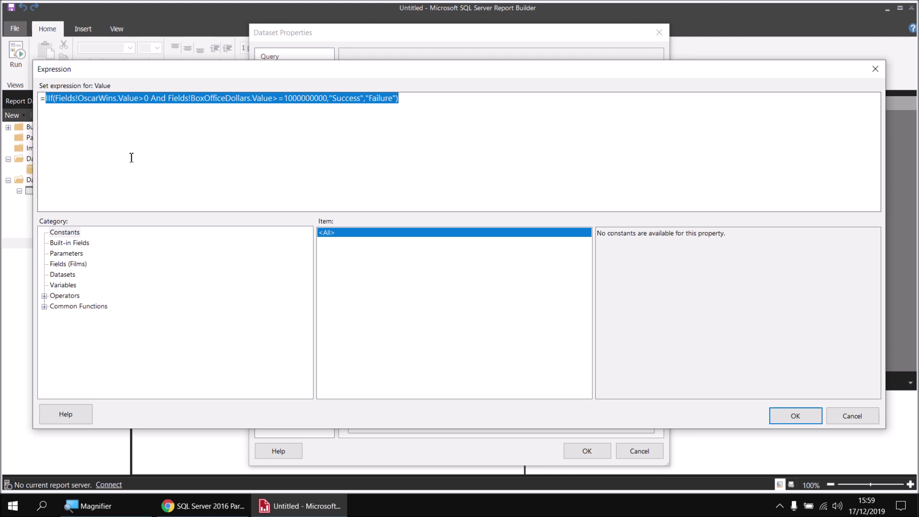
click(873, 420)
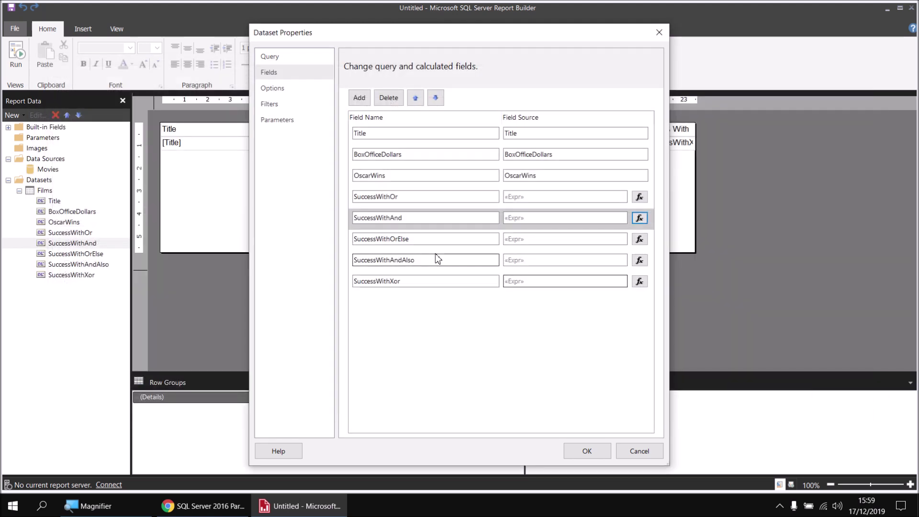
- Add a calculated field named SuccessWithAndAndNot and paste the copied IIf formula into its expression
click(359, 98)
click(363, 113)
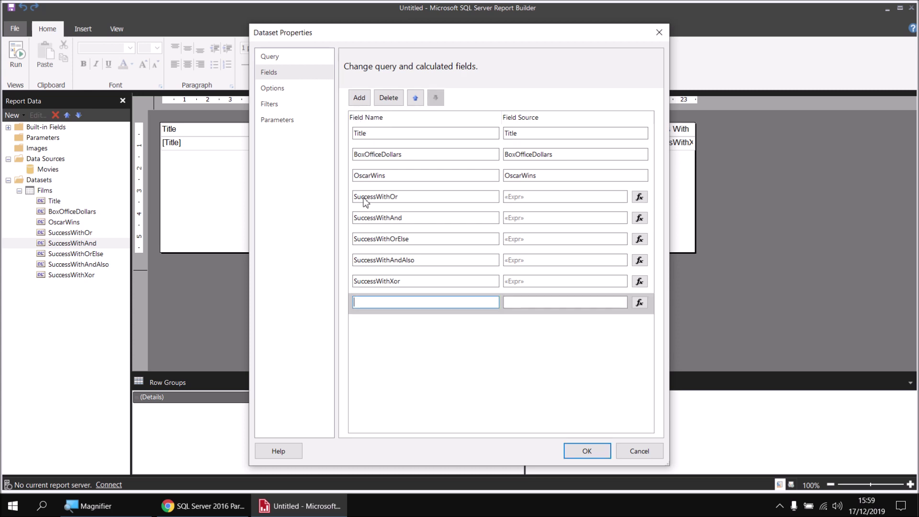
text(SuccessWithAndAndNot)
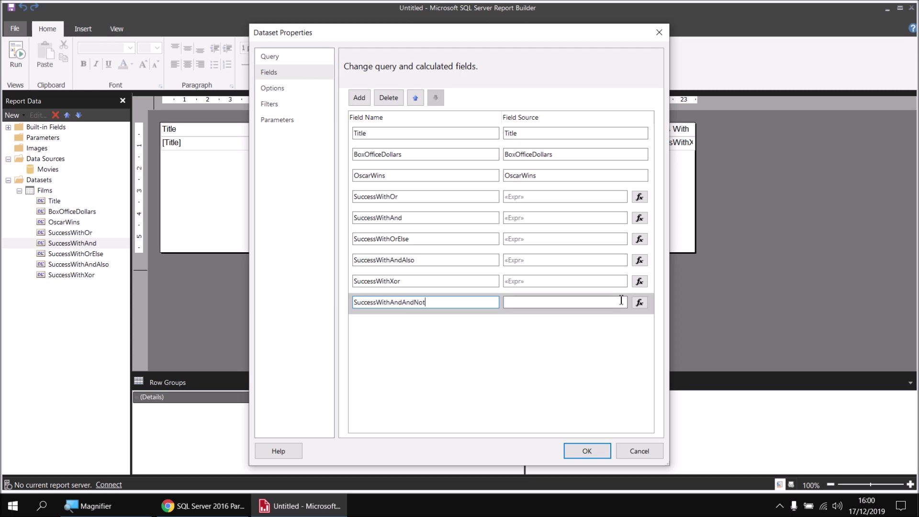
click(639, 302)
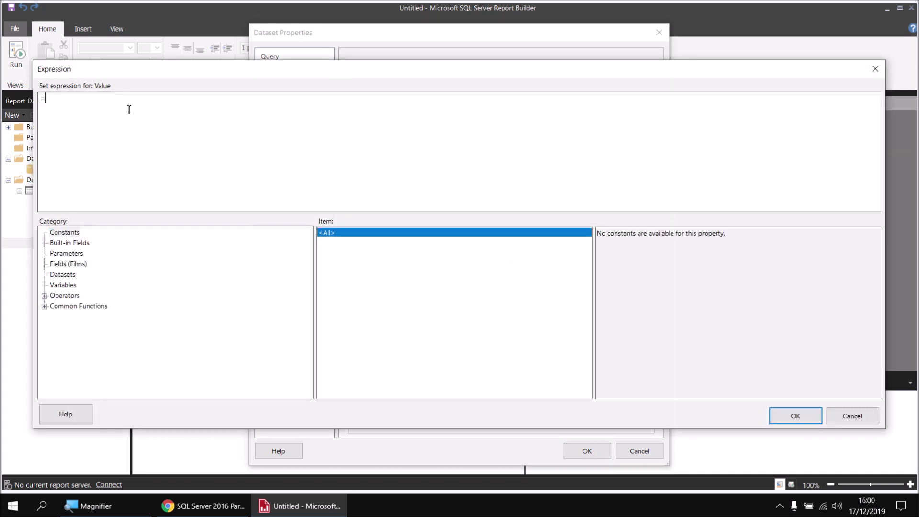
key(ctrl+v)
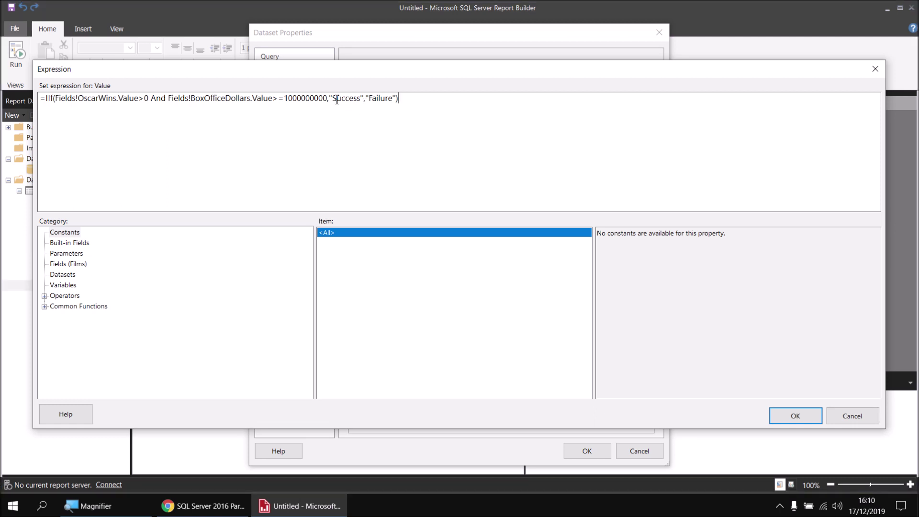
- Swap the IIf results so that "Failure" comes first and "Success" second
drag(334, 100, 360, 99)
text(Failure)
drag(365, 100, 381, 102)
text(Sucess)
key(BackSpace)
key(BackSpace)
key(BackSpace)
text(cess)
- Enclose the combined And condition in parentheses, put Not in front of it, and save the expression and dataset changes
text(()
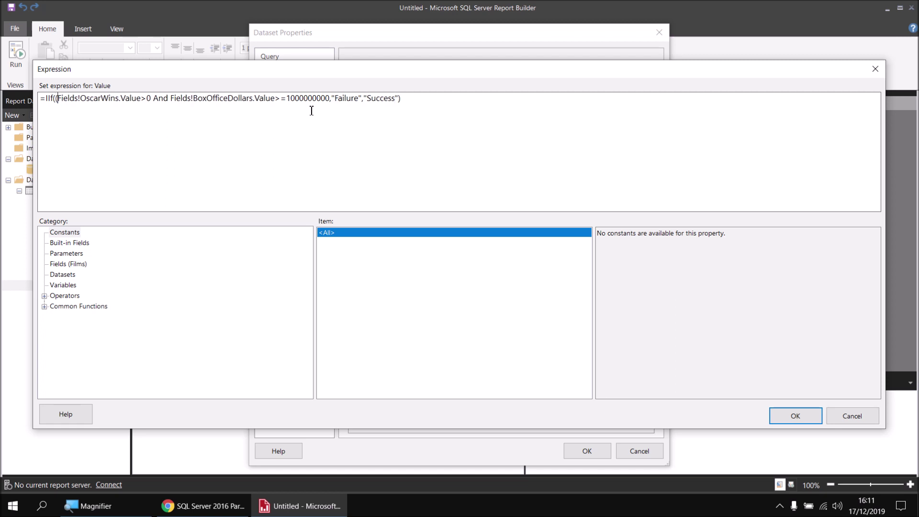
click(329, 101)
text())
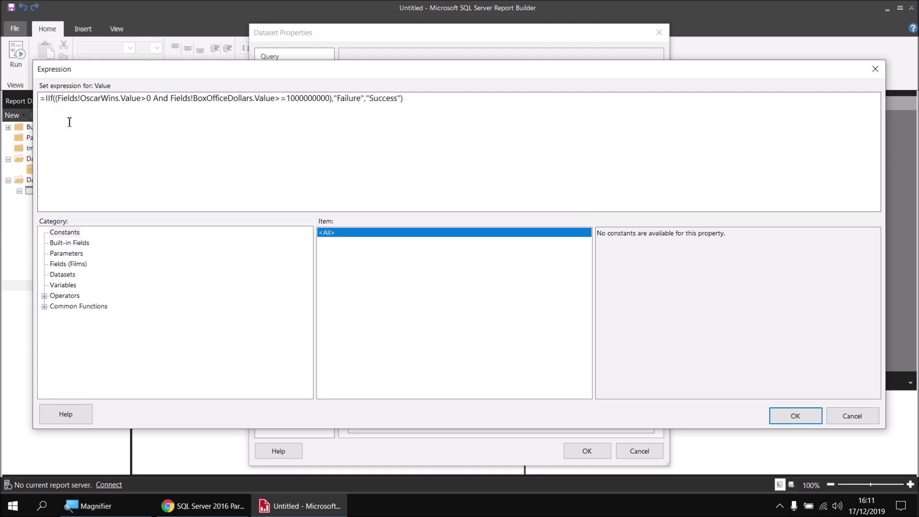
text(Not)
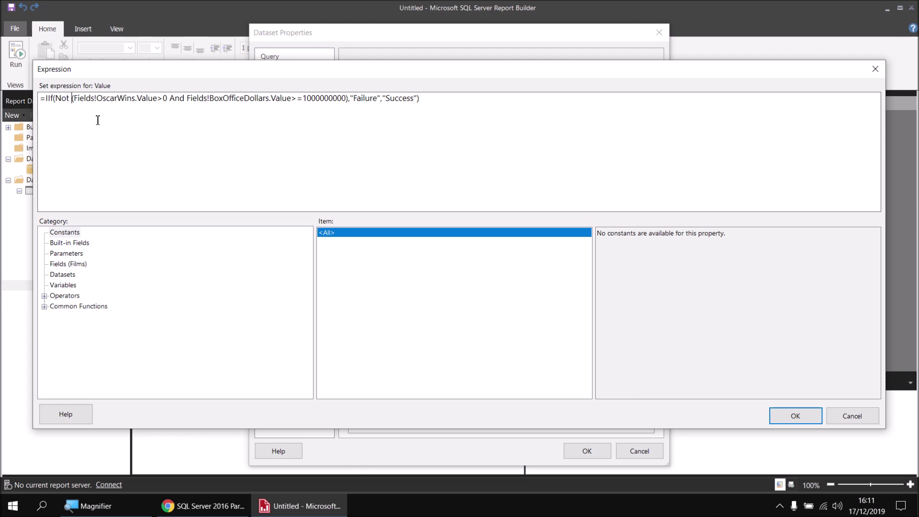
click(795, 415)
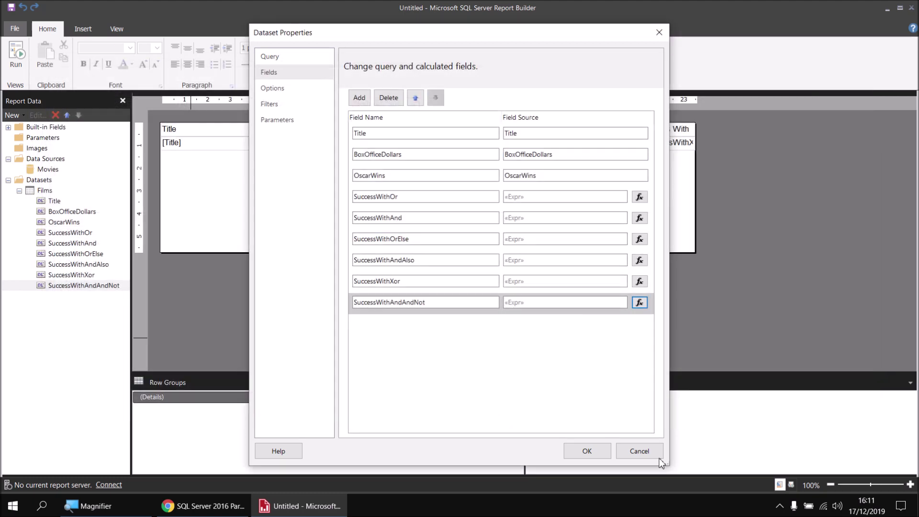
click(586, 451)
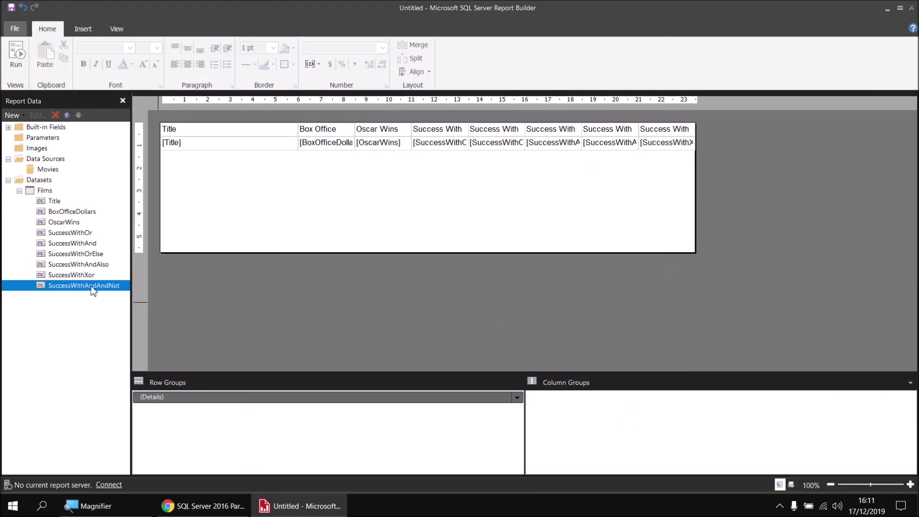
- Insert SuccessWithAndAndNot as a column before the SuccessWithXor column, run the report to compare results, and return to the design view
drag(55, 290, 635, 133)
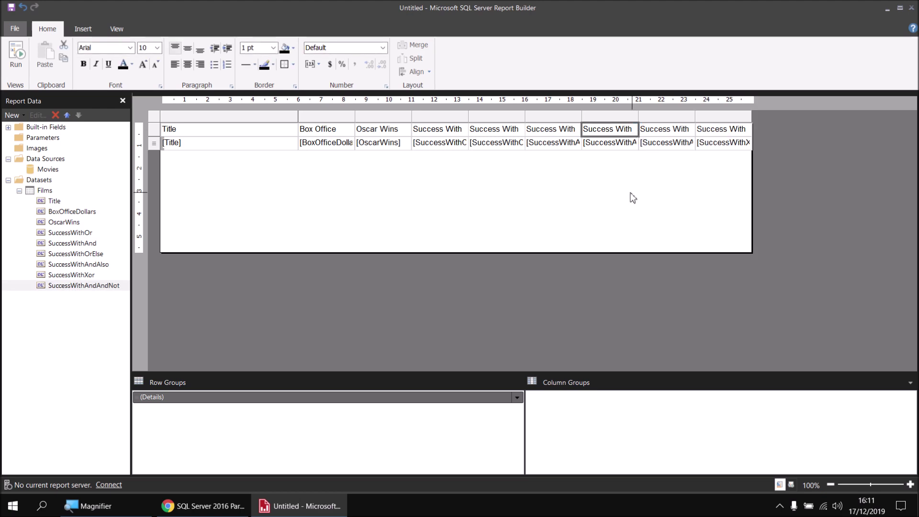
click(9, 53)
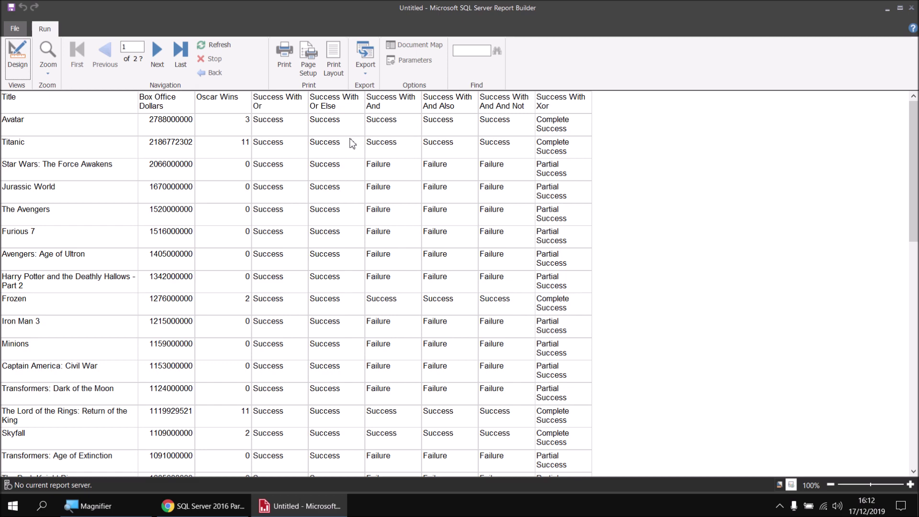
click(17, 57)
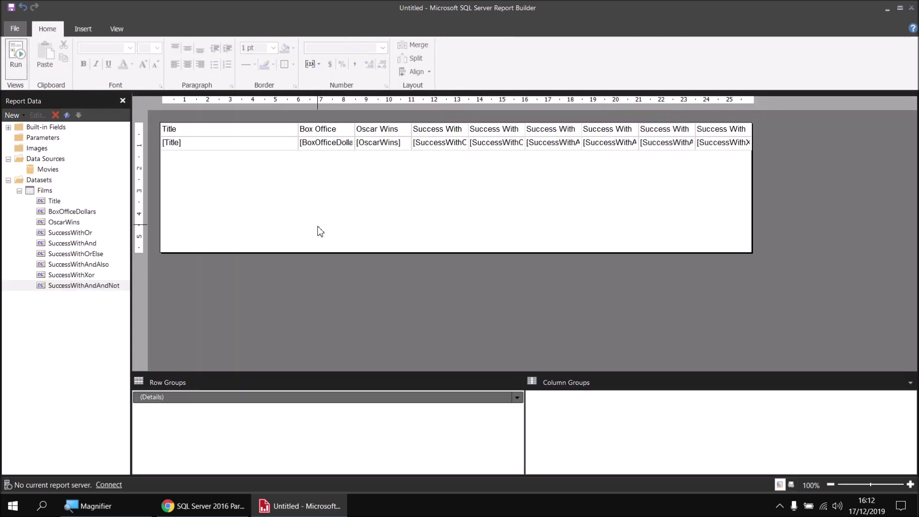